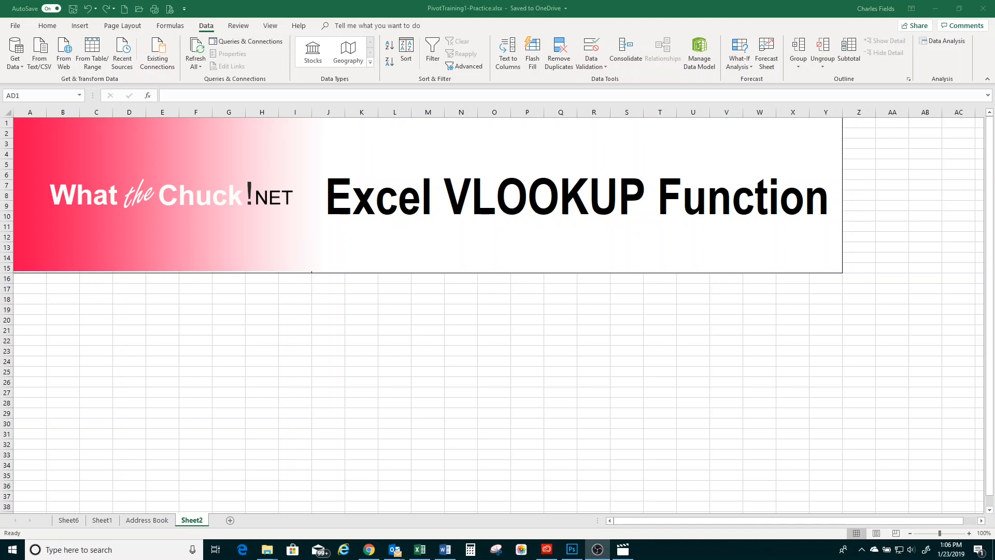
# Open the Address Book sheet and look over lookup cell H3 and result cells H5, I6 and J6
pyautogui.click(144, 521)
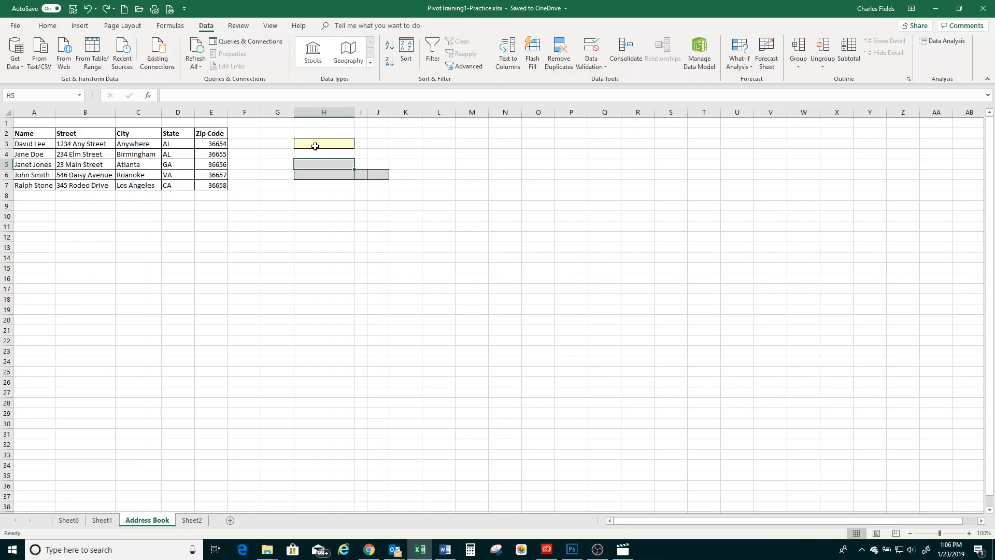
pyautogui.click(310, 144)
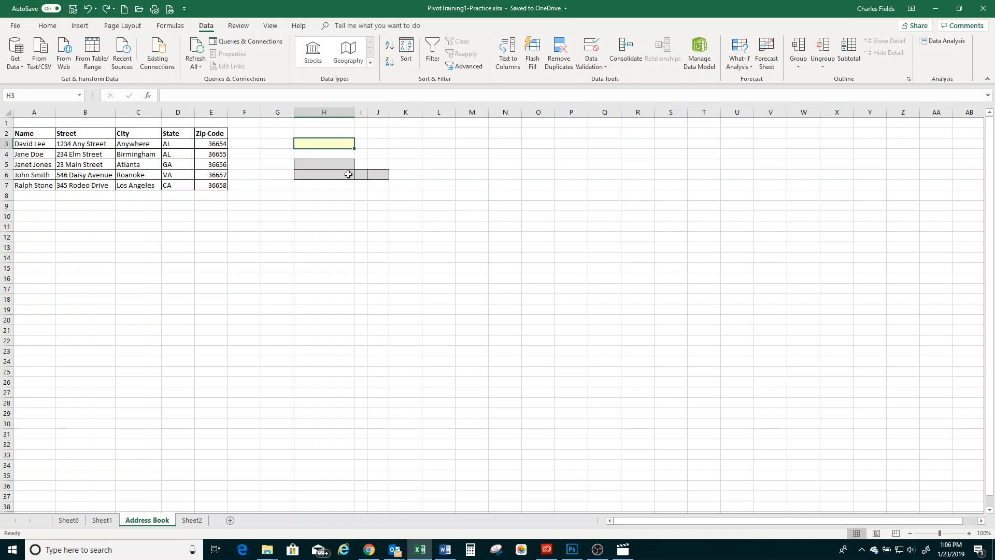
pyautogui.click(305, 164)
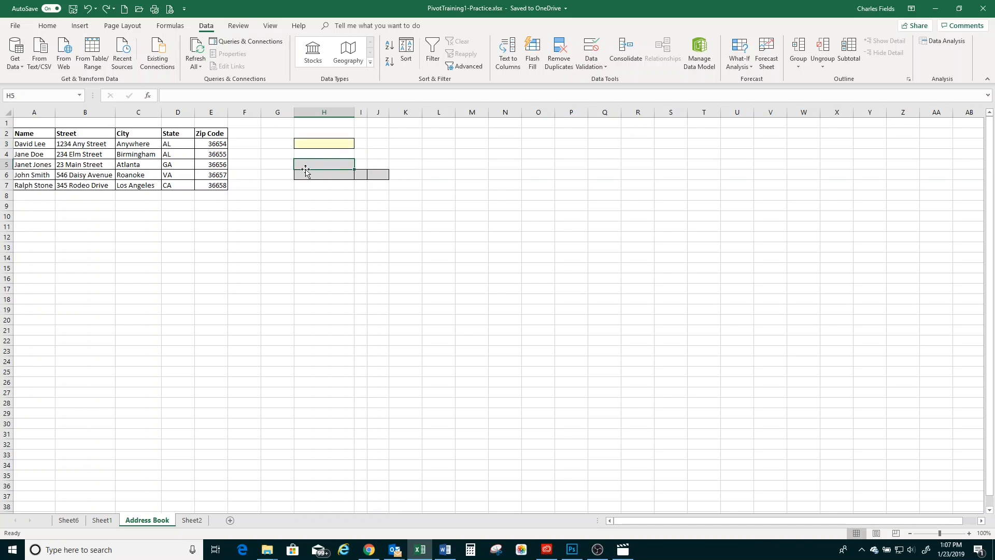
pyautogui.click(362, 175)
pyautogui.click(379, 174)
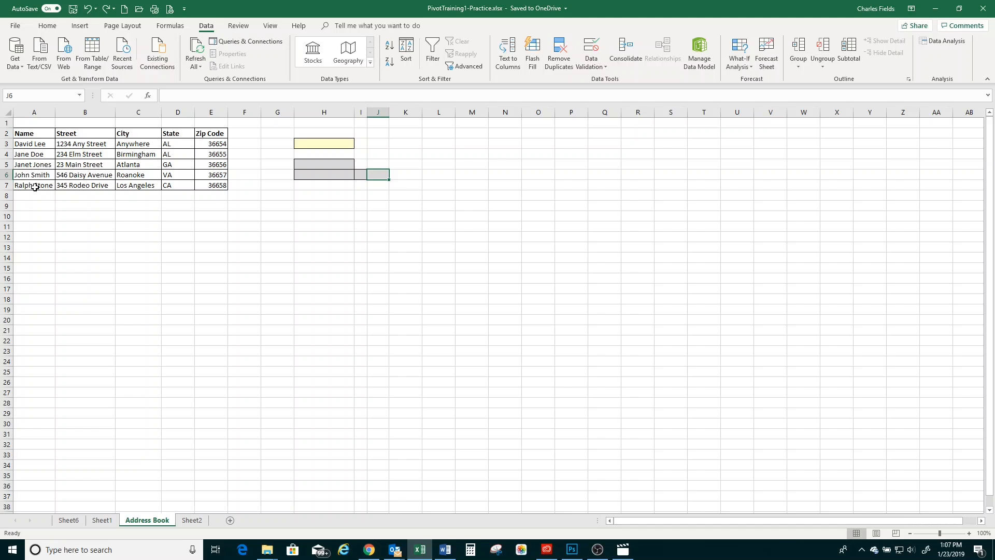
# Begin a VLOOKUP formula in cell H5, up to its opening parenthesis
pyautogui.click(321, 164)
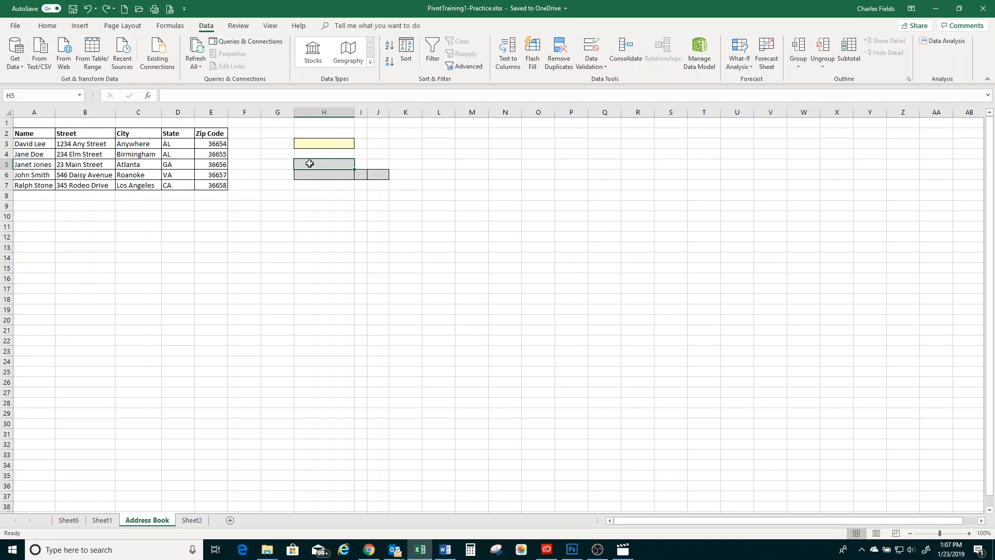
pyautogui.click(208, 97)
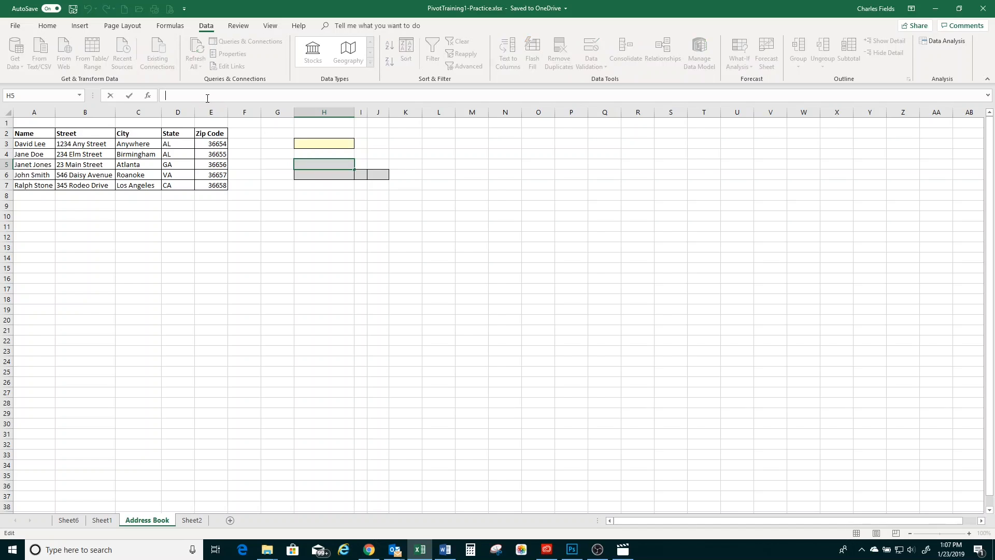
pyautogui.click(311, 166)
pyautogui.write('=')
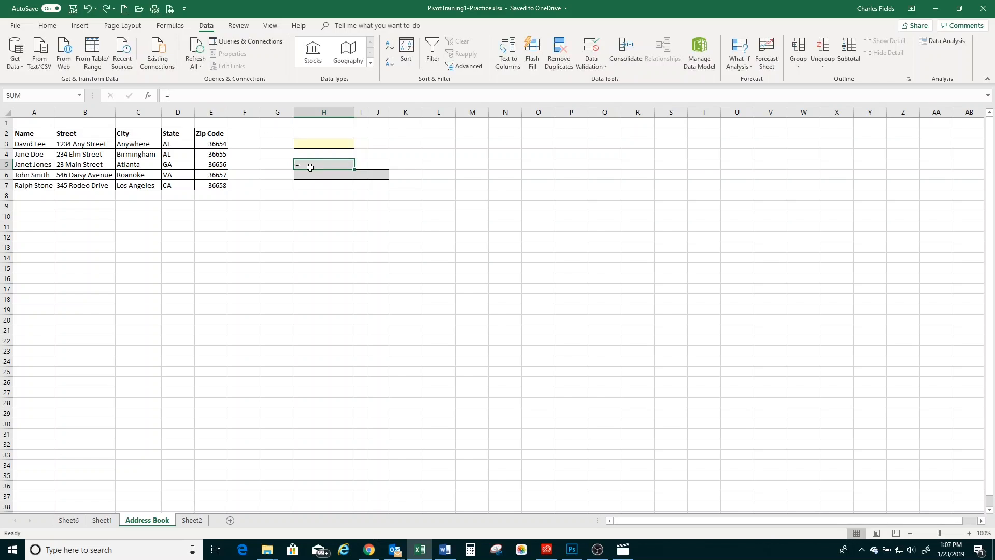
pyautogui.click(207, 98)
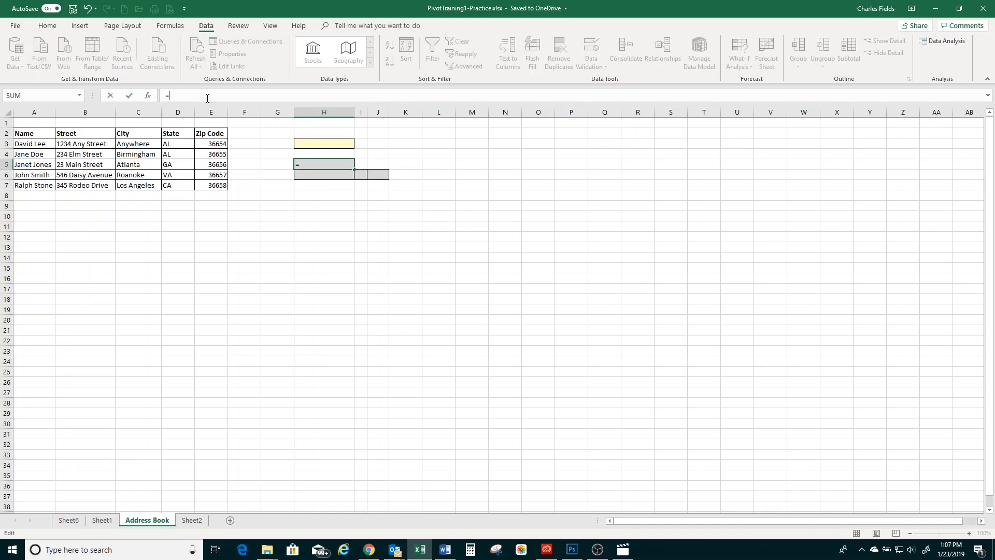
pyautogui.write('vloo')
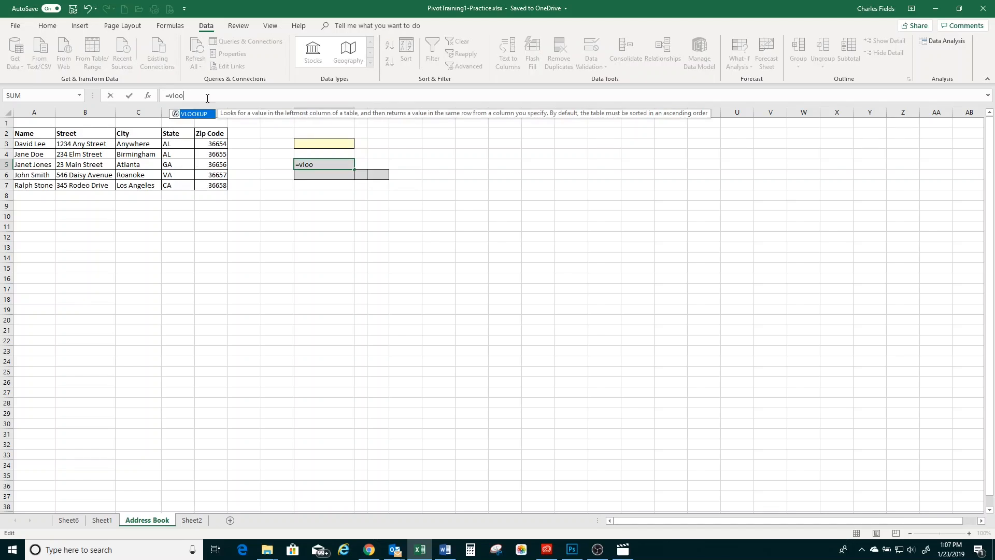
pyautogui.write('kuo')
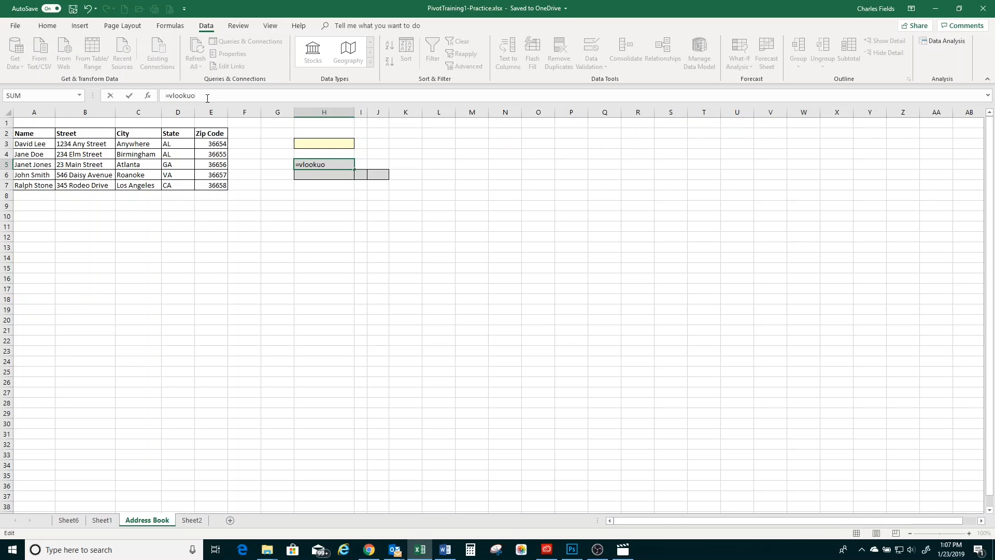
pyautogui.write('(')
pyautogui.press('BackSpace')
pyautogui.press('BackSpace')
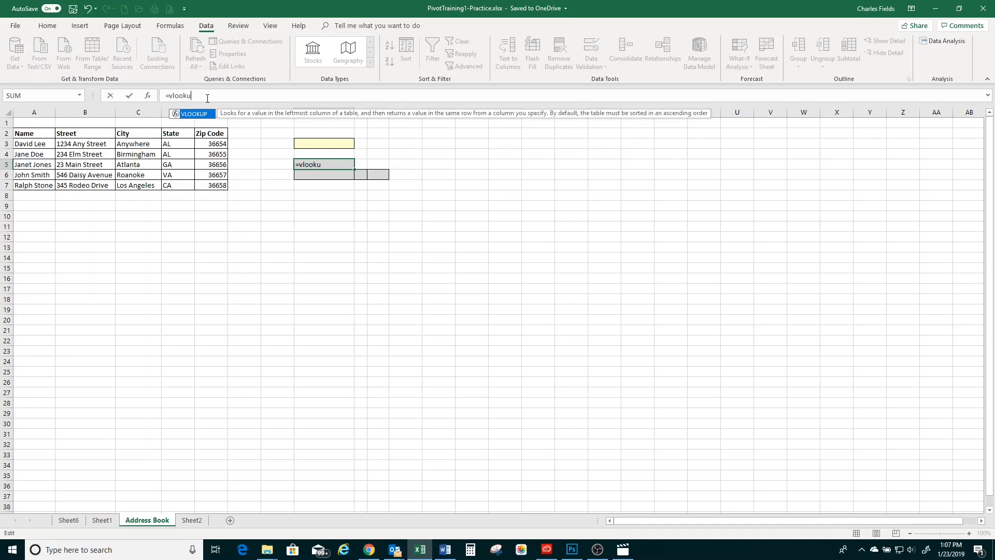
pyautogui.write('p(')
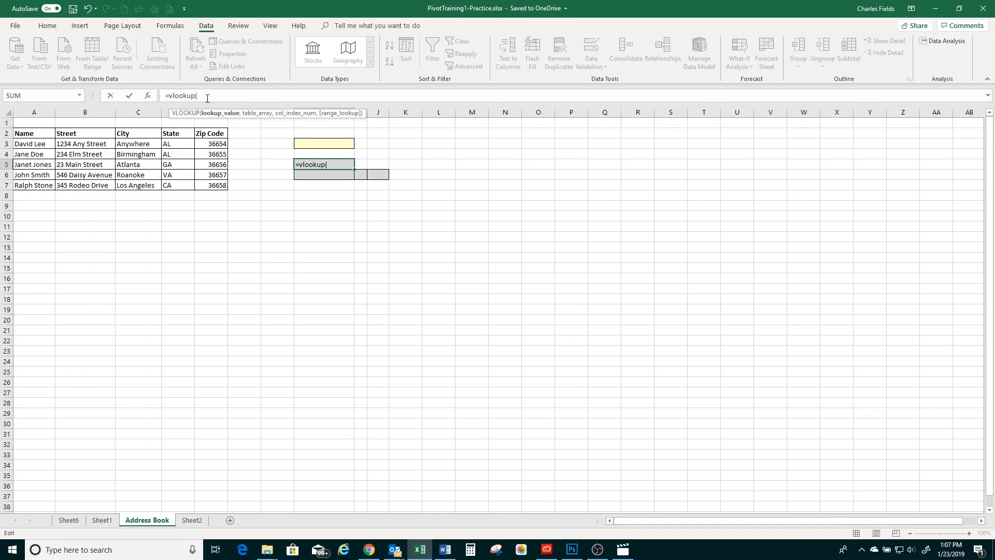
# Set the formula's lookup value to H3 and its table array to the absolute range $A$3:$E$7
pyautogui.click(328, 164)
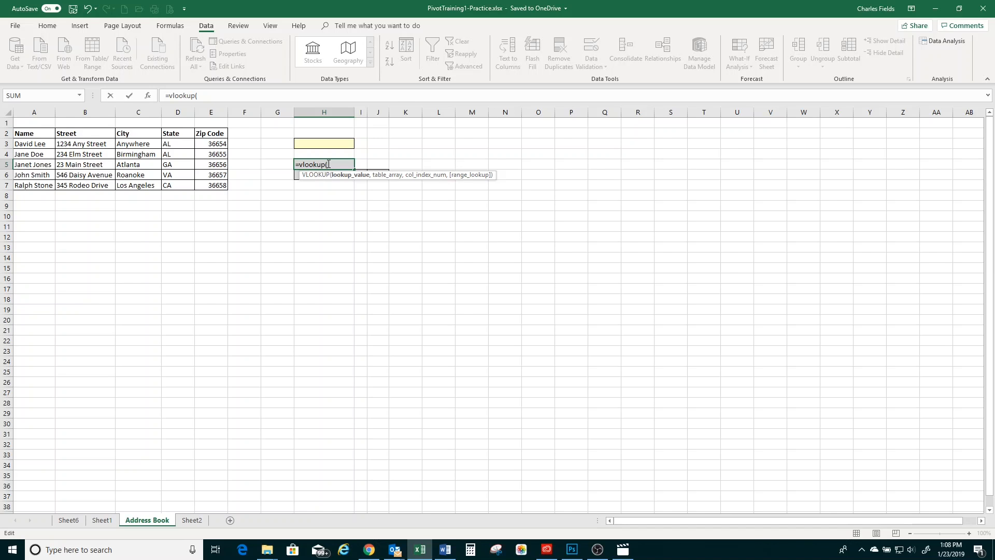
pyautogui.click(308, 143)
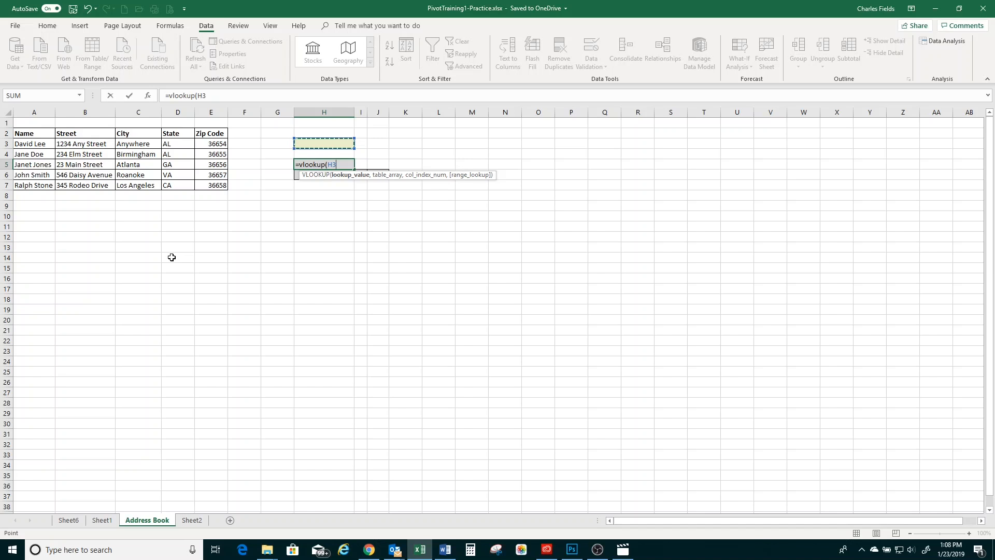
pyautogui.write(',')
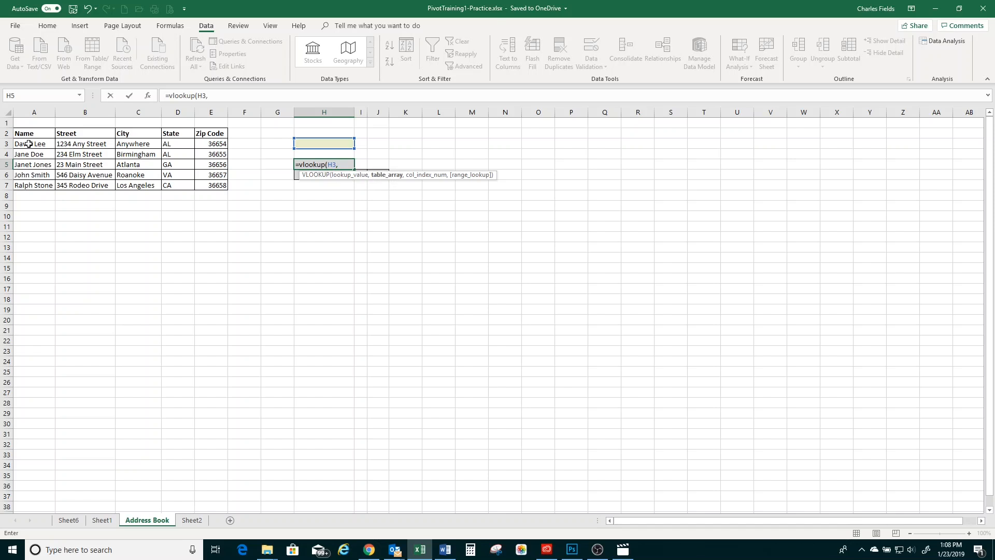
pyautogui.moveTo(28, 143); pyautogui.dragTo(202, 185)
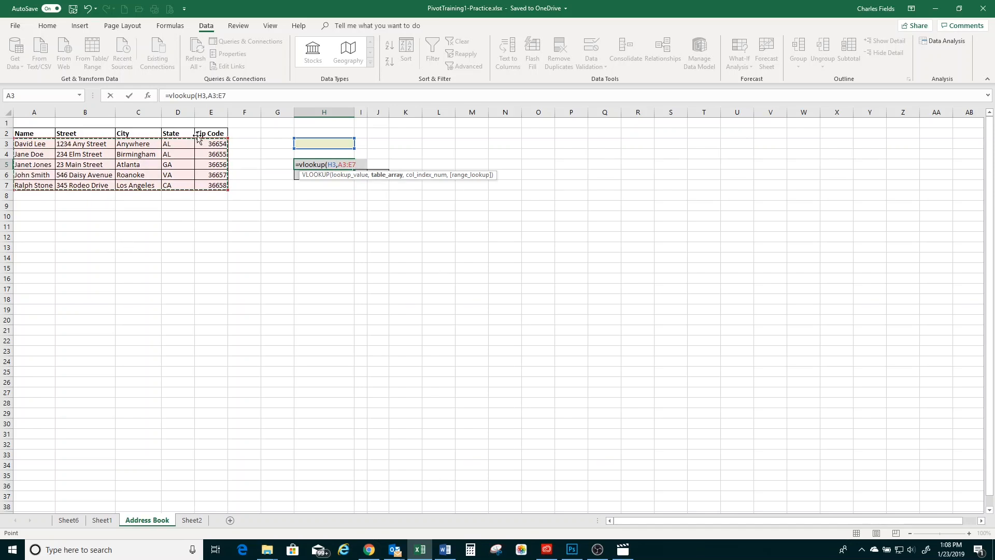
pyautogui.moveTo(229, 96); pyautogui.dragTo(207, 98)
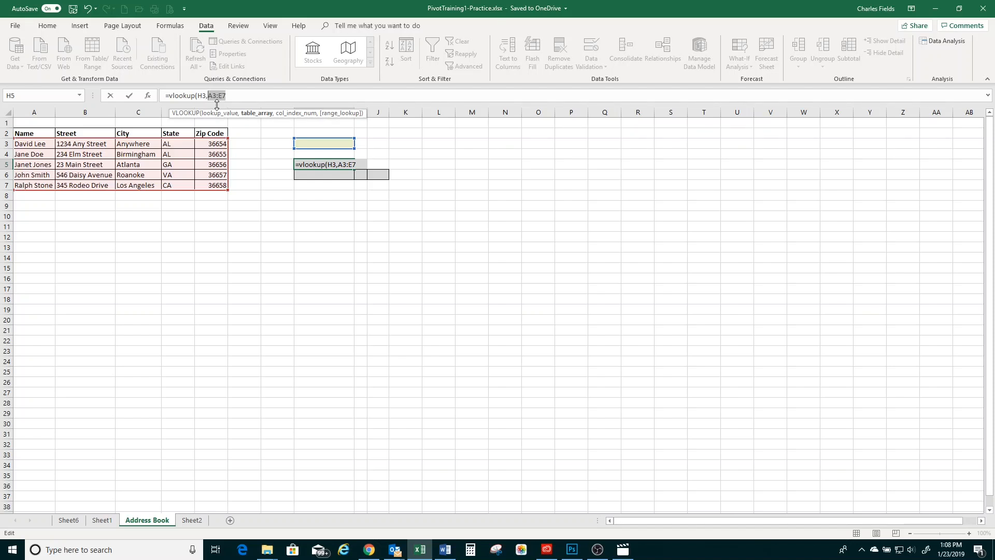
pyautogui.press('F4')
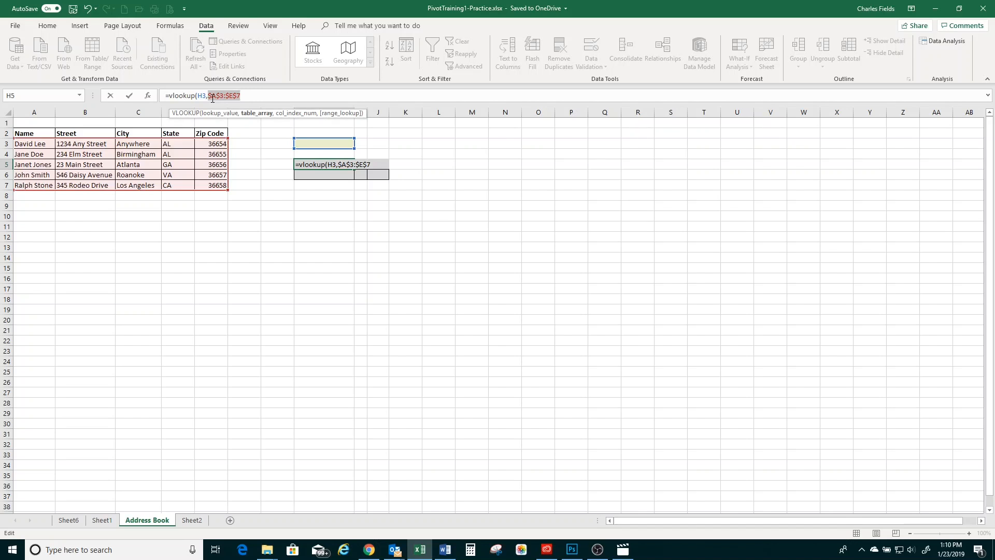
pyautogui.press('Right')
# Complete the H5 formula with column index 2 and FALSE for an exact match
pyautogui.write(',')
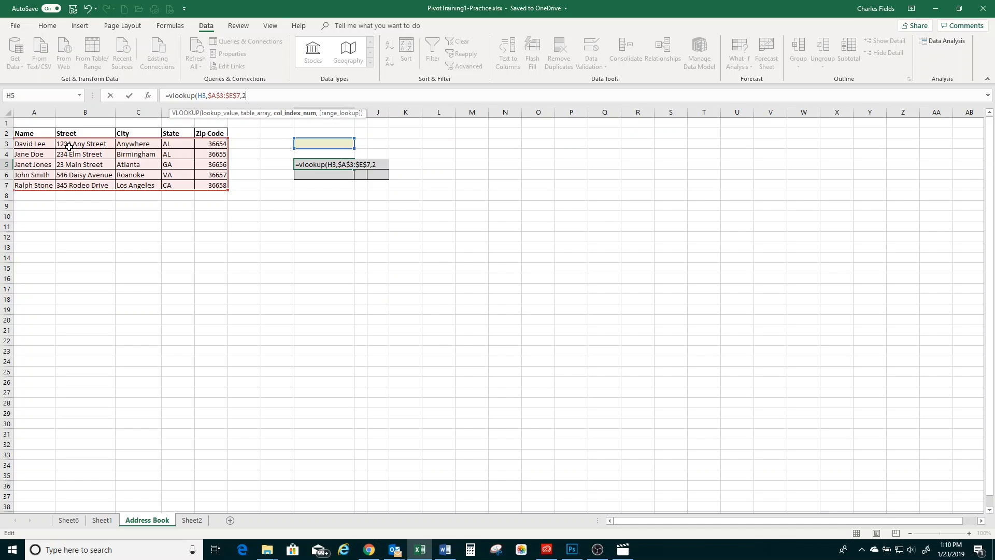
pyautogui.write(',')
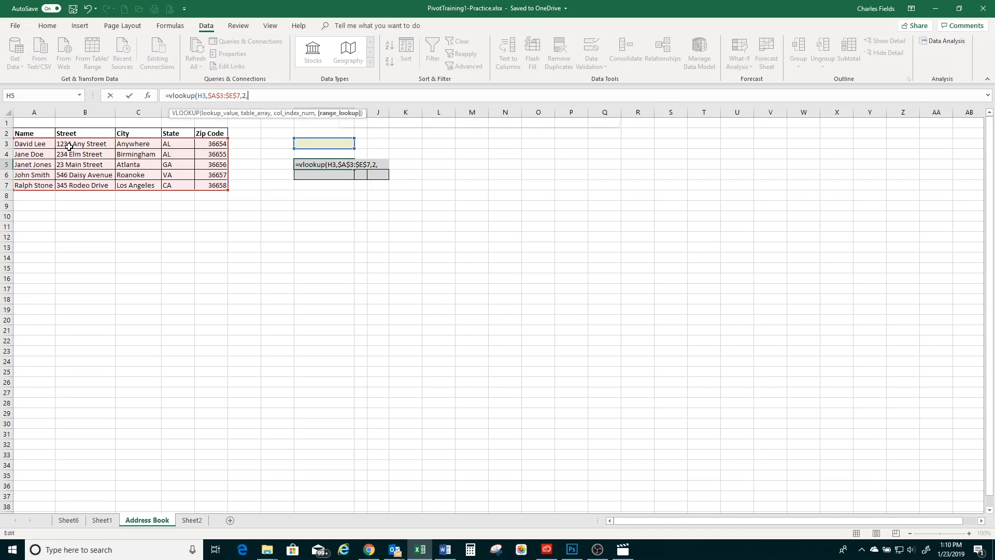
pyautogui.press('BackSpace')
pyautogui.press('BackSpace')
pyautogui.press('BackSpace')
pyautogui.write(',2,')
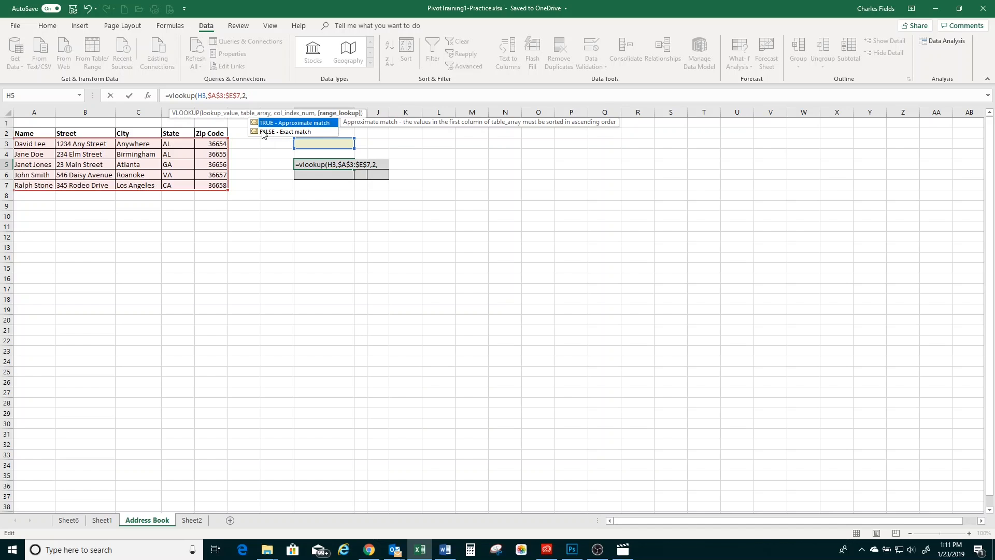
pyautogui.doubleClick(263, 132)
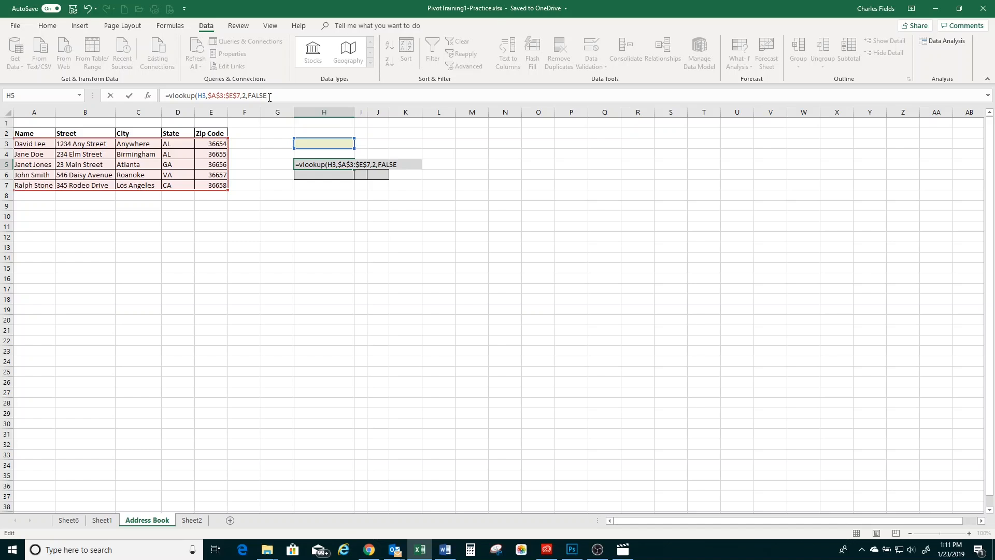
pyautogui.press('Return')
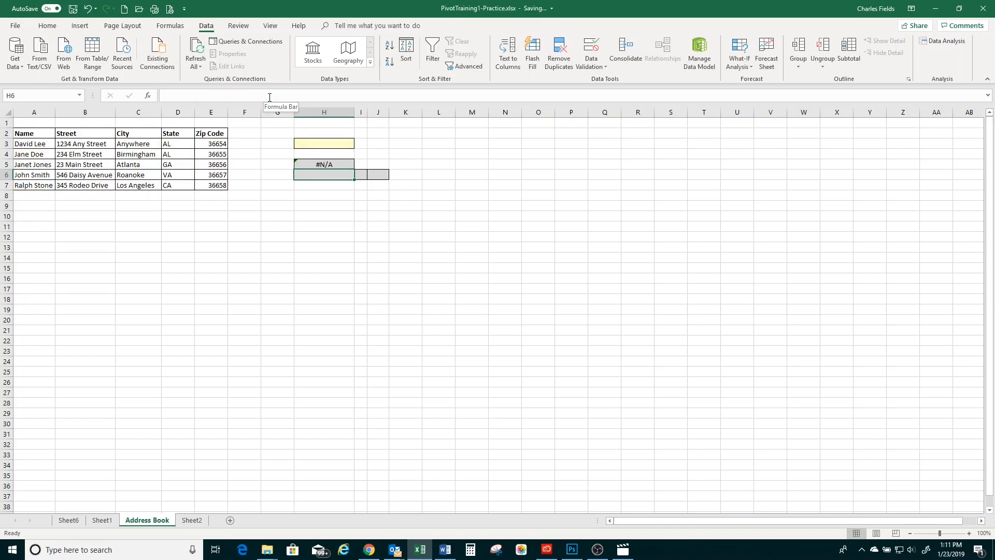
# Enter the name from row 4 of the address table in H3 and compare the H5 result with the street in B4
pyautogui.click(321, 144)
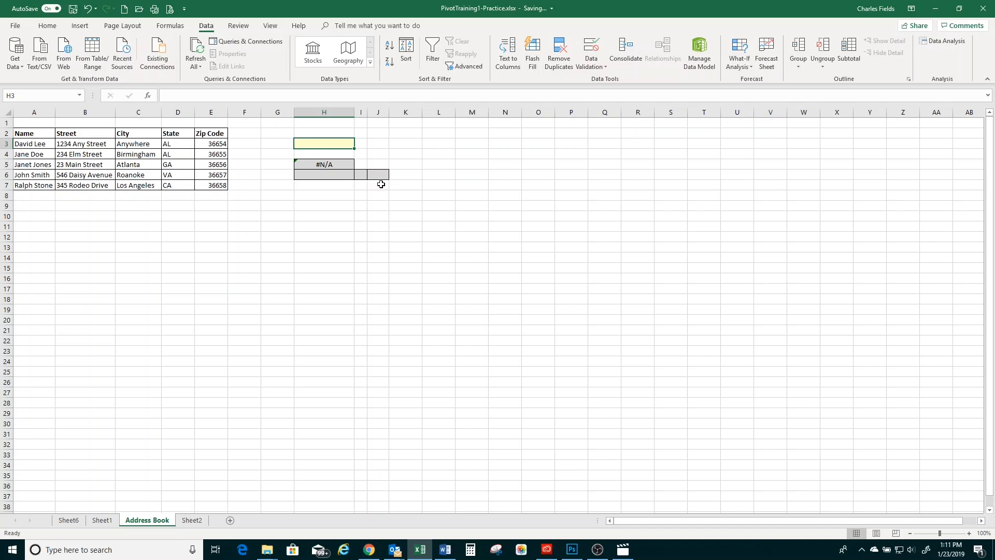
pyautogui.write('janes')
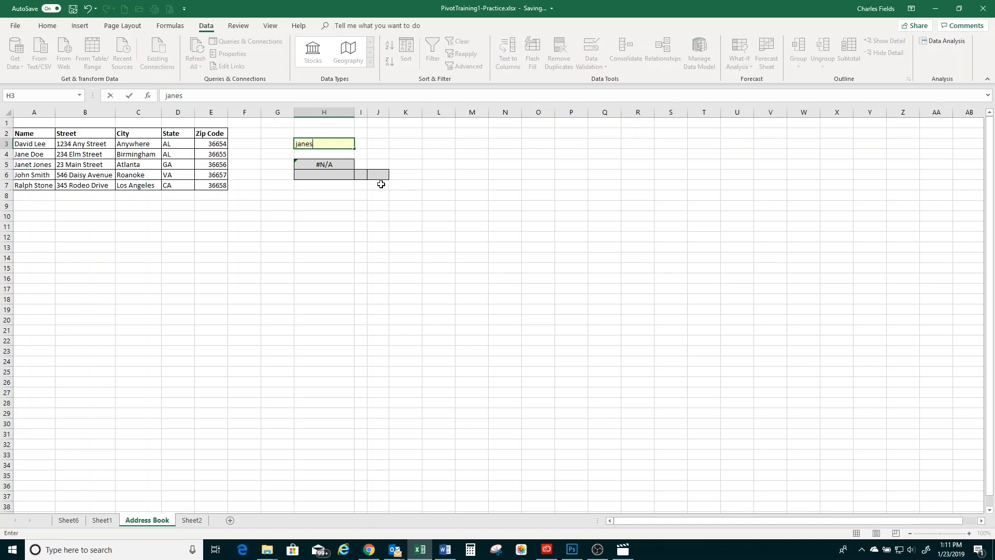
pyautogui.press('BackSpace')
pyautogui.write('doe')
pyautogui.press('Return')
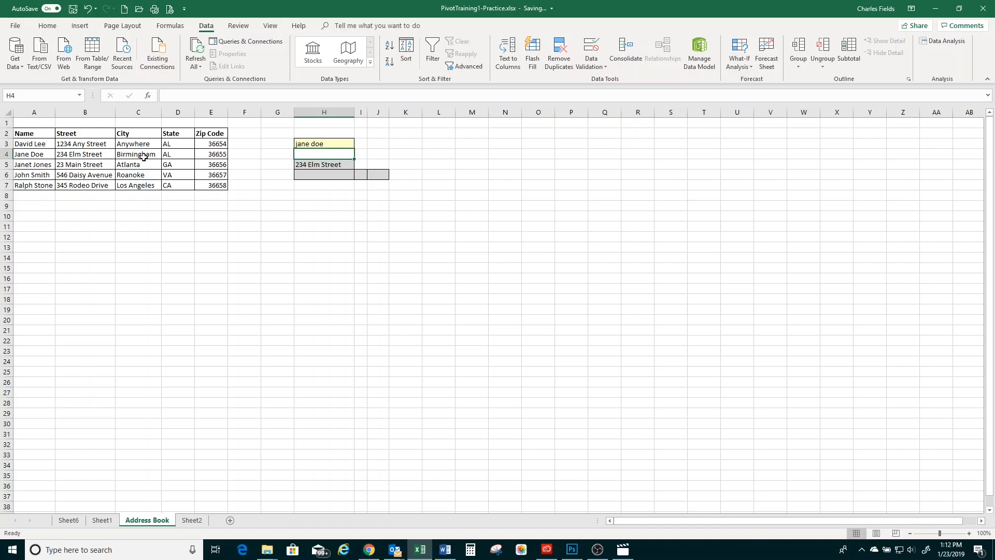
pyautogui.click(93, 156)
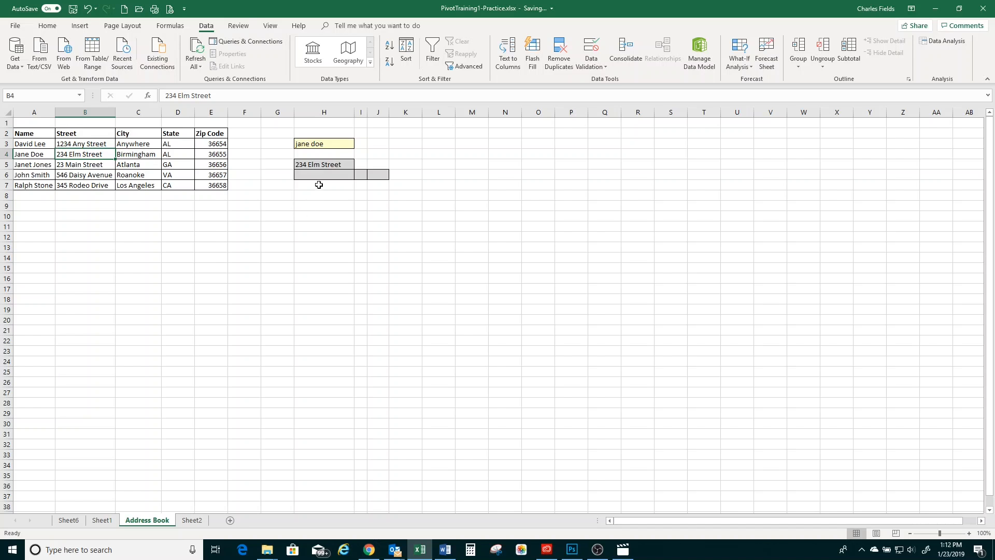
pyautogui.click(311, 164)
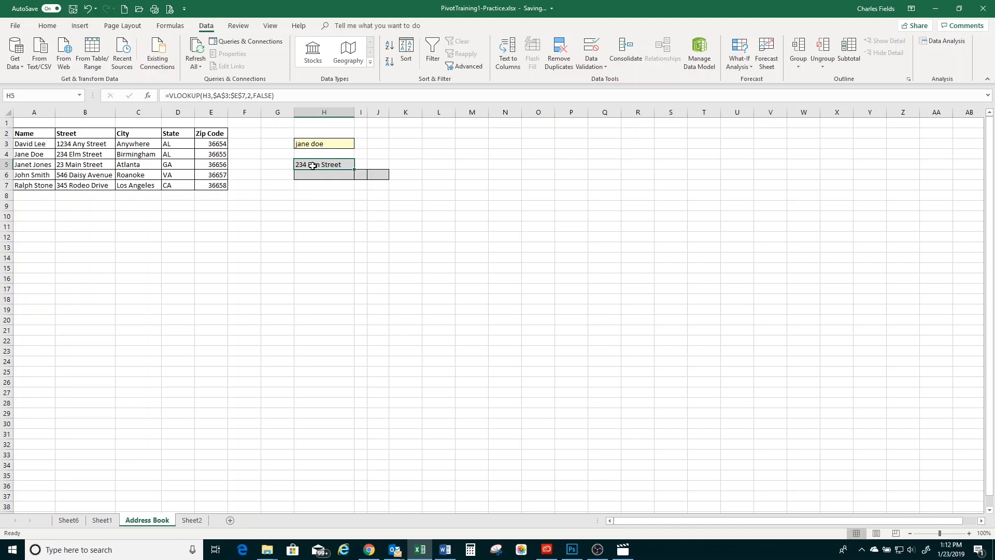
pyautogui.moveTo(284, 94); pyautogui.dragTo(157, 95)
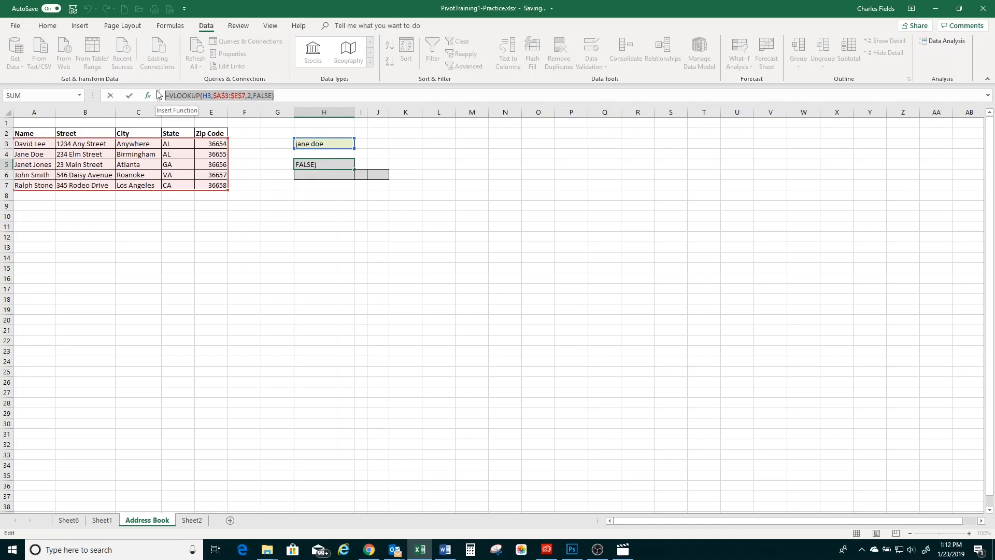
pyautogui.write('=')
pyautogui.click(321, 175)
pyautogui.press('Escape')
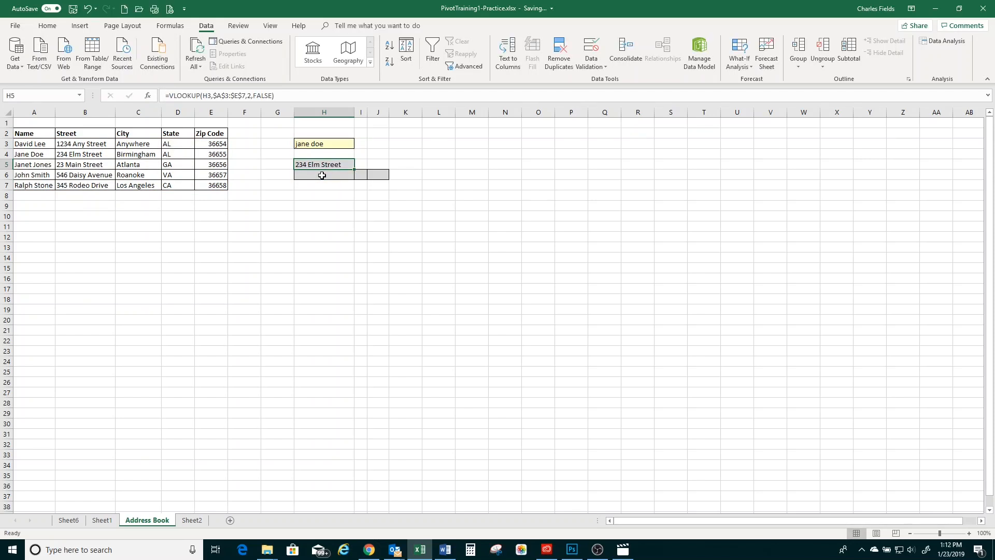
# Copy the full VLOOKUP formula text from H5 into H6, keeping its references unchanged
pyautogui.click(275, 95)
pyautogui.moveTo(275, 95); pyautogui.dragTo(164, 93)
pyautogui.hotkey('ctrl', 'c')
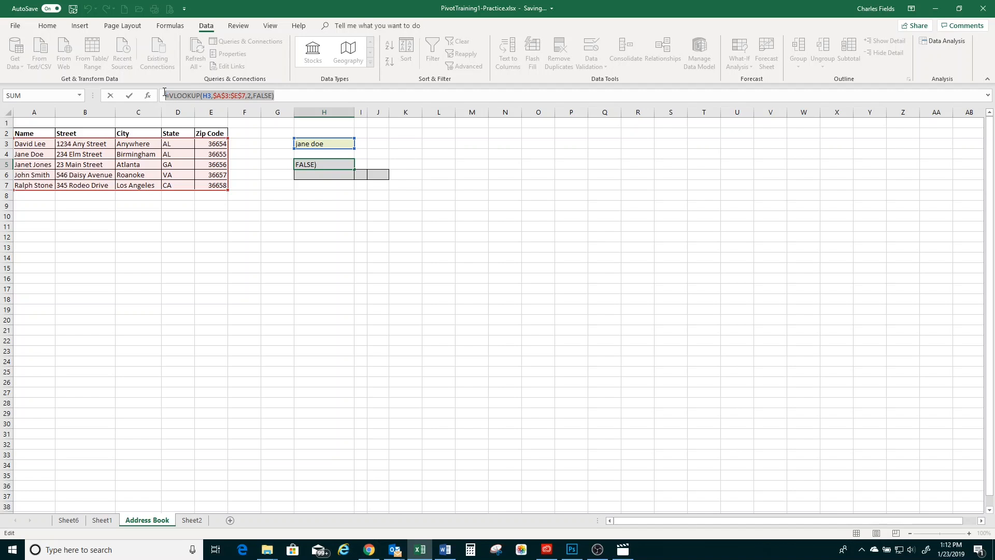
pyautogui.press('Right')
pyautogui.press('Return')
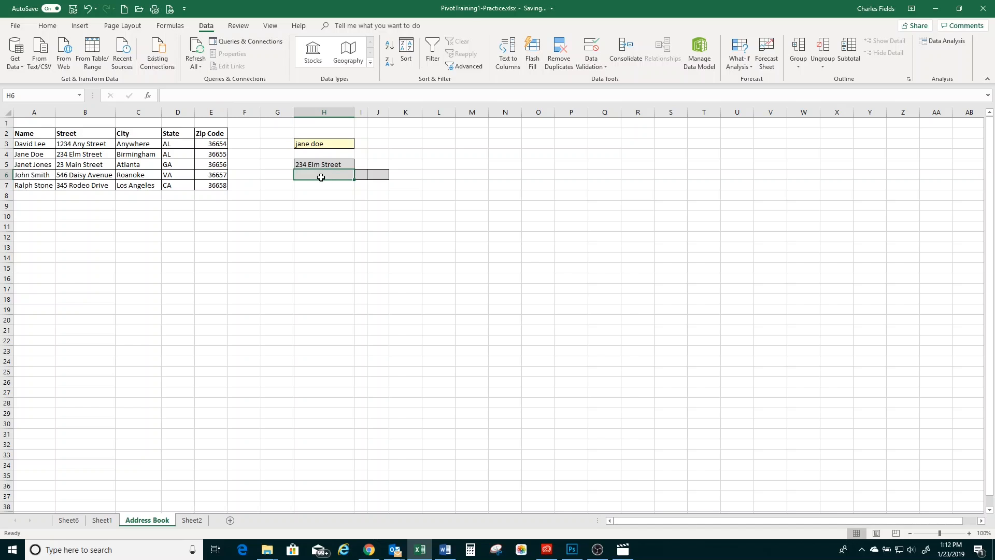
pyautogui.click(202, 98)
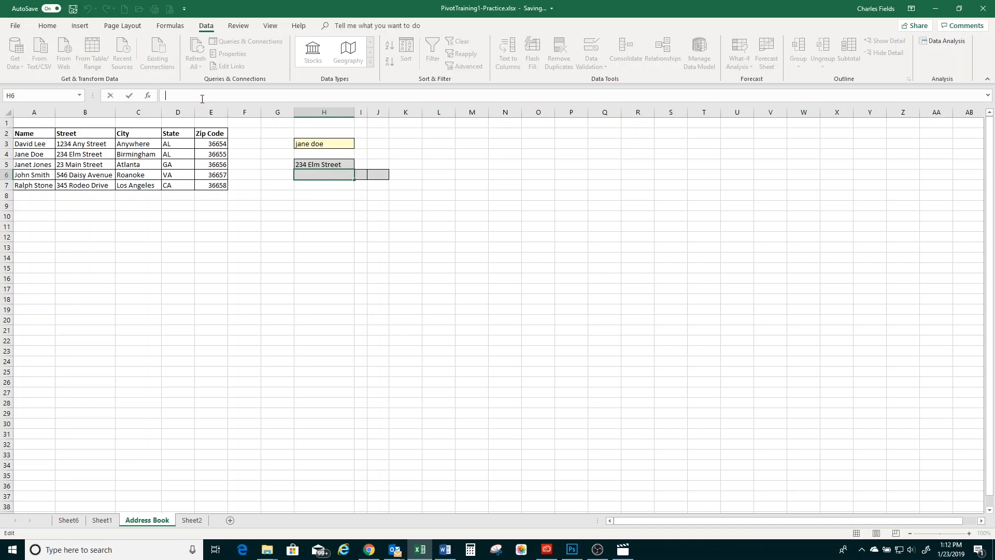
pyautogui.hotkey('ctrl', 'v')
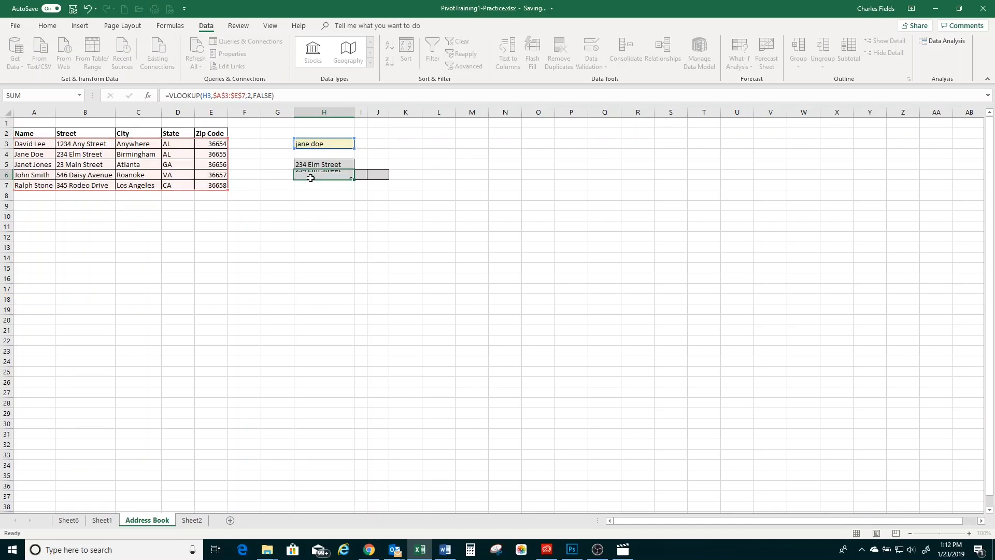
pyautogui.press('Return')
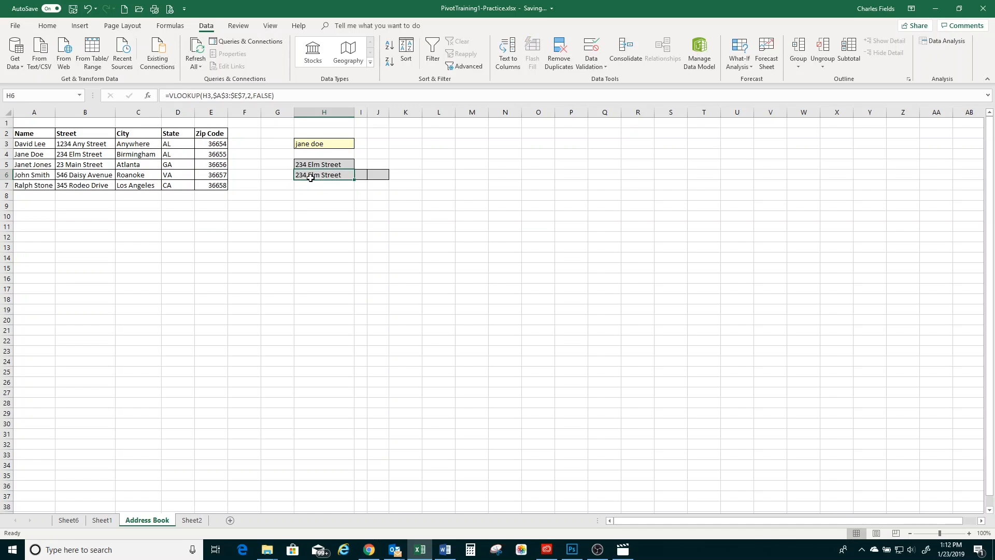
# Change the column index in the H6 VLOOKUP formula to 3 so it returns the city
pyautogui.click(247, 98)
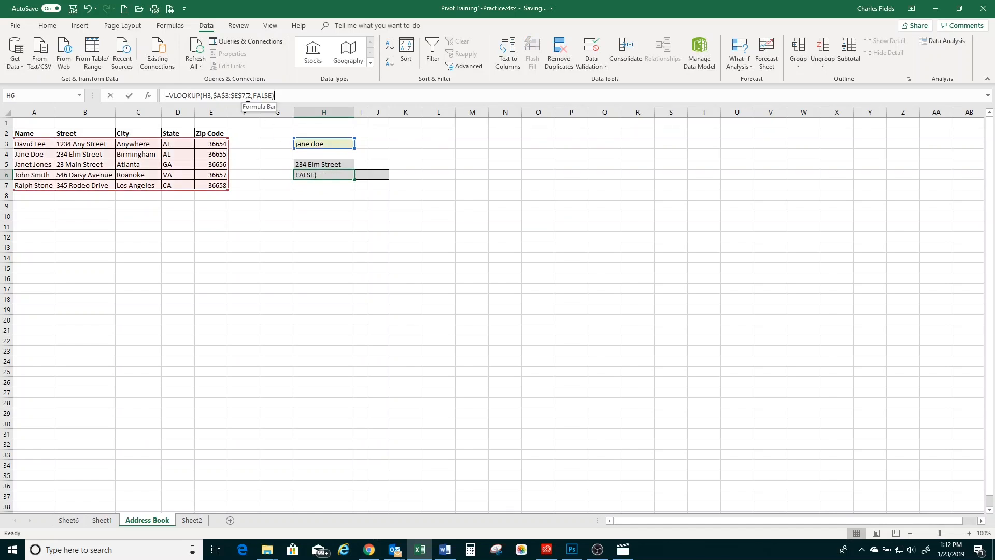
pyautogui.click(247, 98)
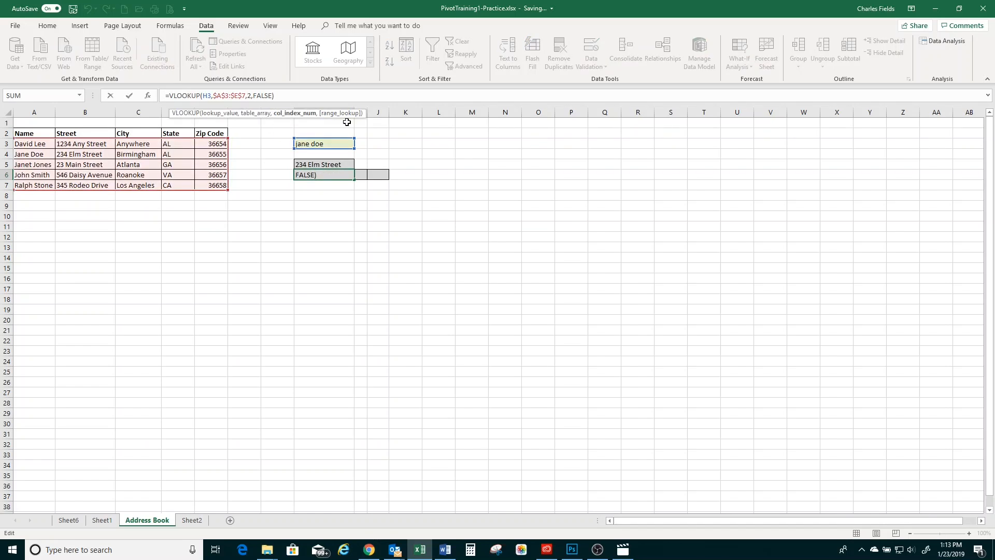
pyautogui.press('Delete')
pyautogui.write('3')
pyautogui.press('Return')
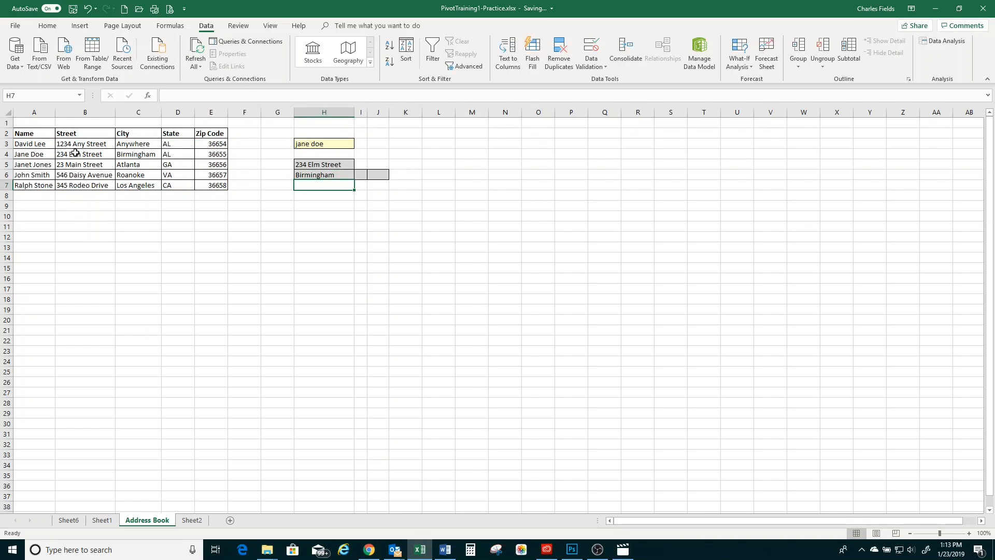
# Copy the full VLOOKUP formula text from H6 into I6, keeping its references unchanged
pyautogui.click(307, 176)
pyautogui.click(274, 95)
pyautogui.moveTo(275, 95); pyautogui.dragTo(136, 96)
pyautogui.hotkey('ctrl', 'c')
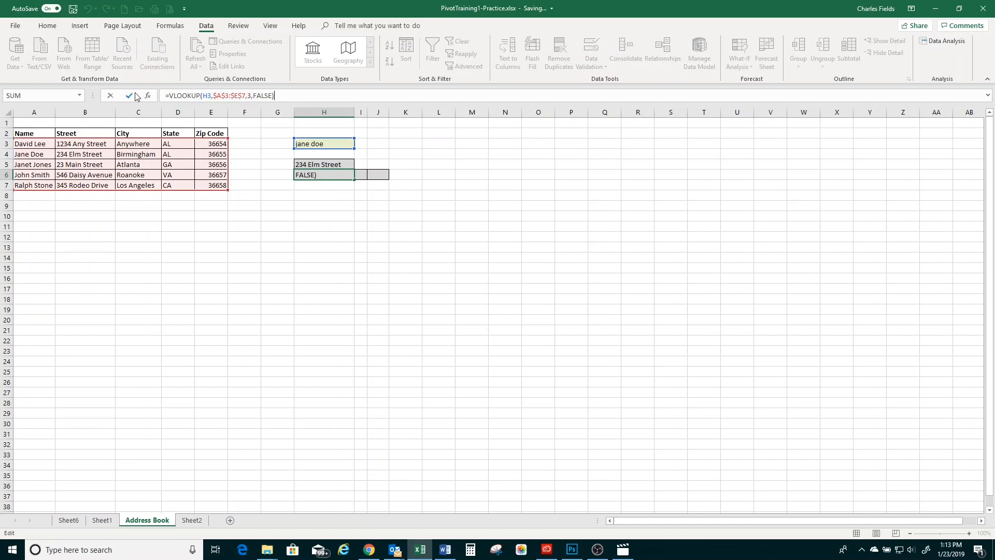
pyautogui.press('Return')
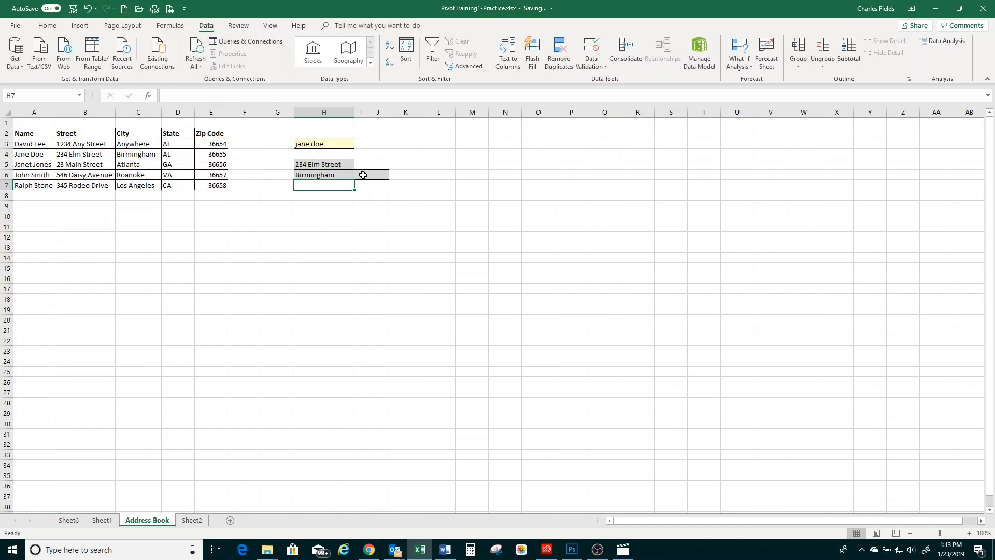
pyautogui.click(363, 174)
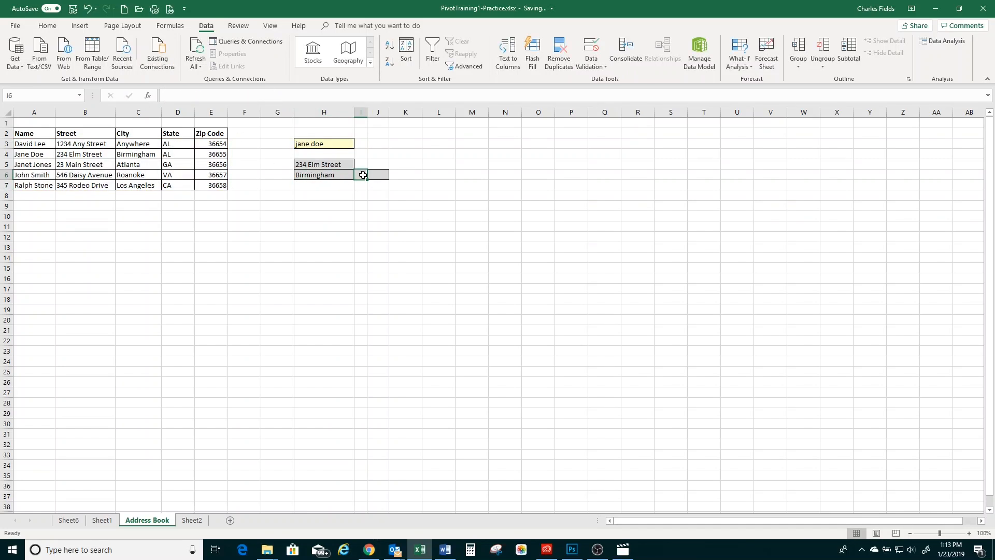
pyautogui.click(221, 94)
pyautogui.hotkey('ctrl', 'v')
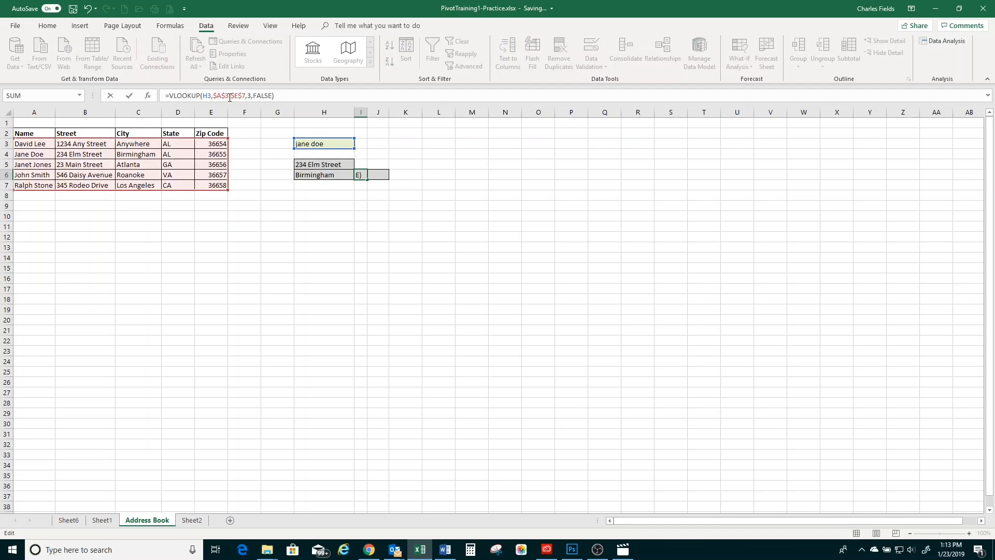
# Set the column index in the I6 formula to 4 so it returns the state
pyautogui.click(248, 96)
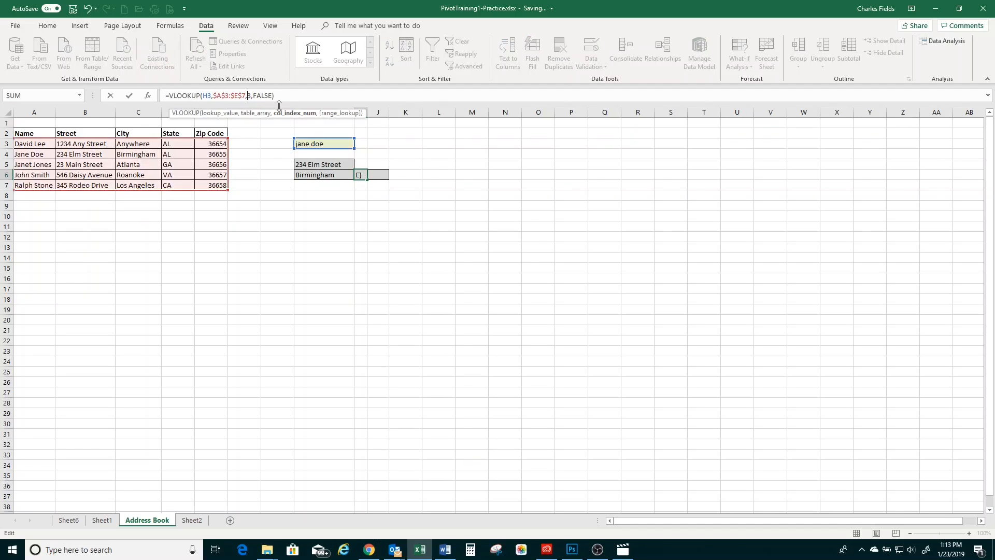
pyautogui.press('Delete')
pyautogui.write('4')
pyautogui.press('Return')
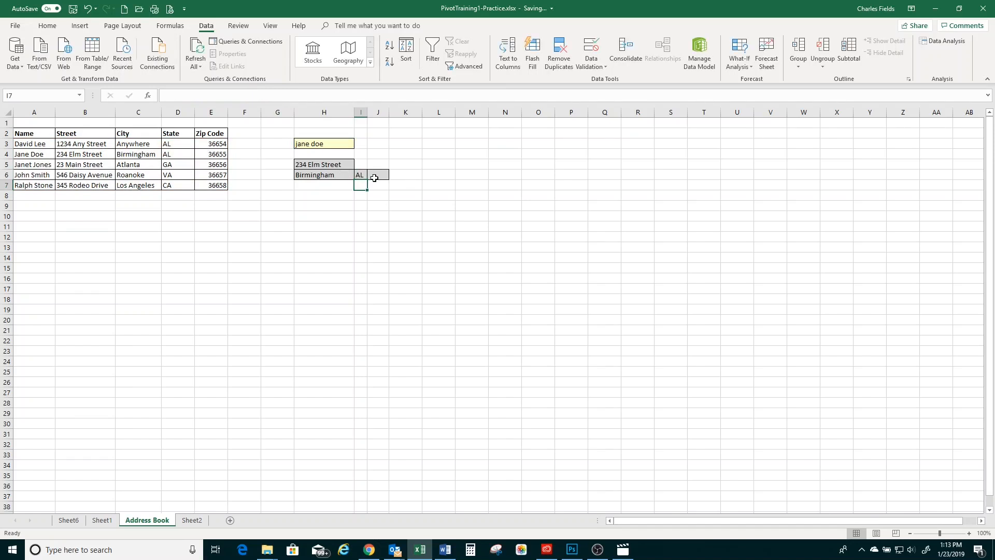
# Paste the copied VLOOKUP formula text into J6 and set its column index to 5 for the zip code
pyautogui.click(375, 178)
pyautogui.click(271, 99)
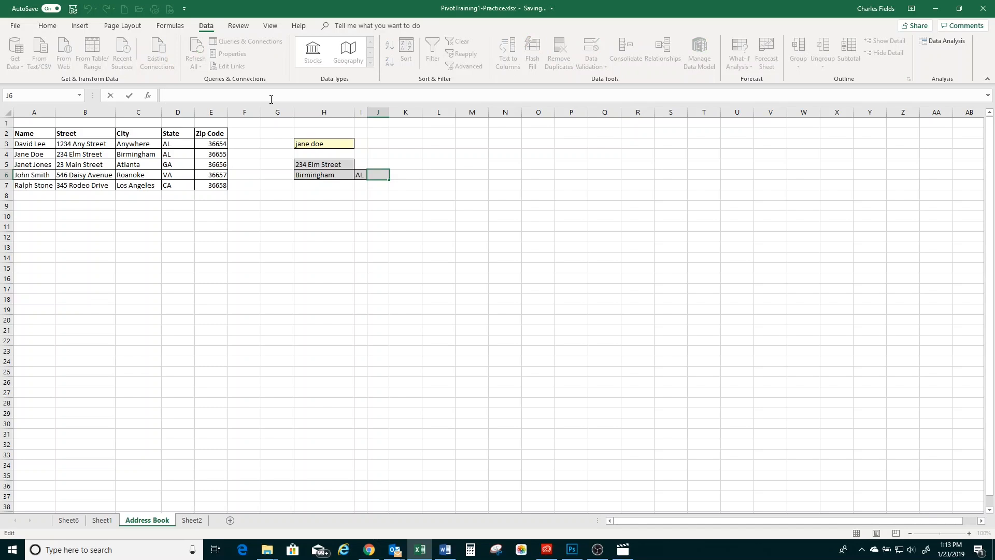
pyautogui.hotkey('ctrl', 'v')
pyautogui.click(249, 95)
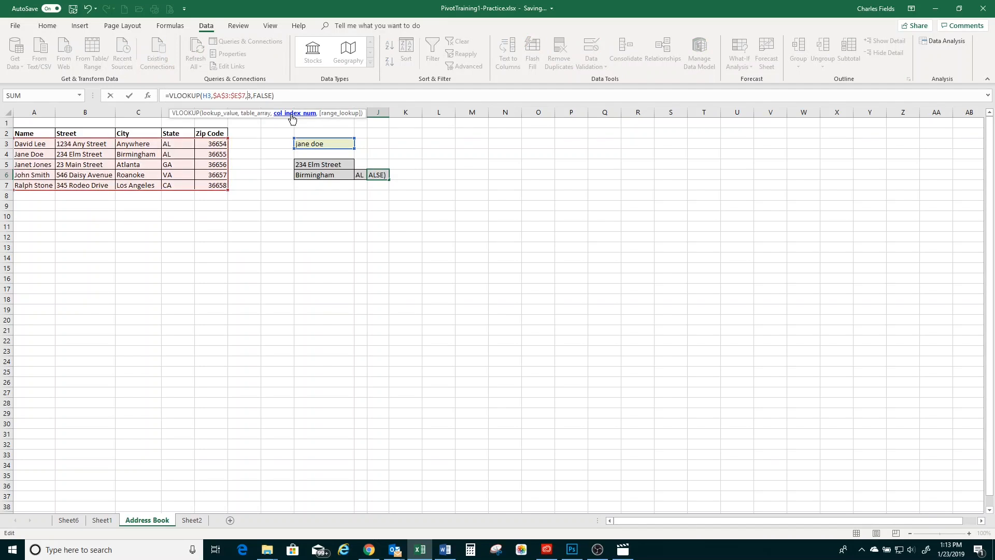
pyautogui.press('Delete')
pyautogui.write('5')
pyautogui.press('Return')
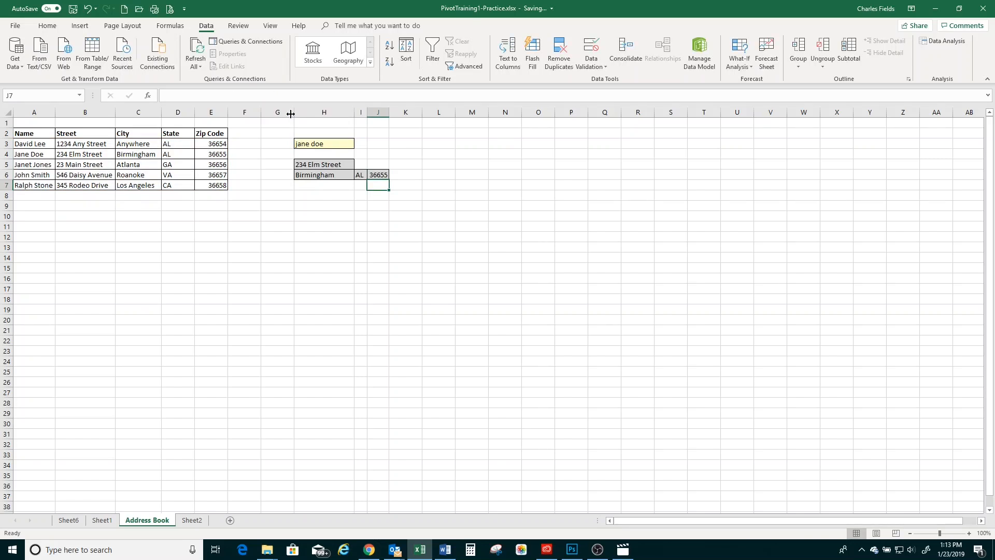
# Replace the name in H3 with the one from row 3 of the address table to test the lookups
pyautogui.click(327, 142)
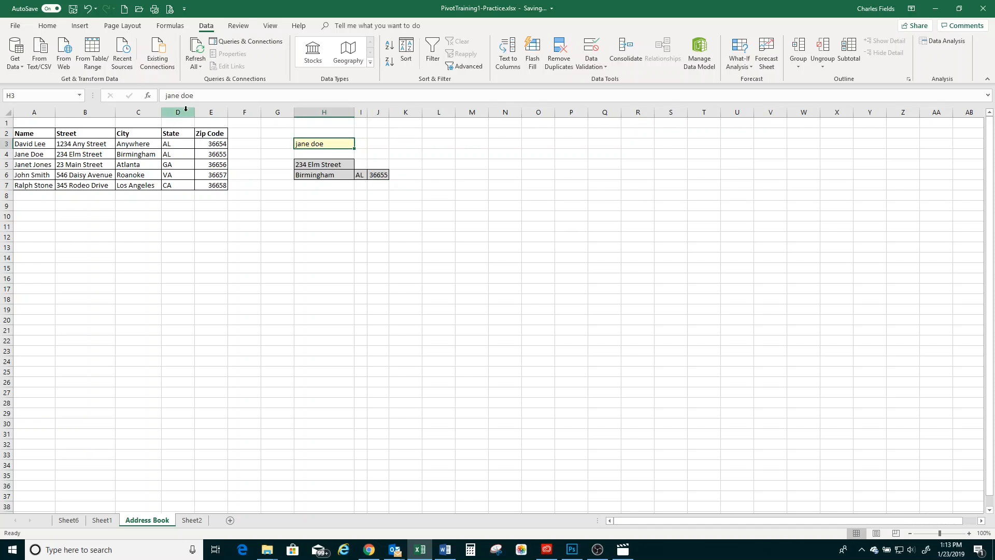
pyautogui.press('BackSpace')
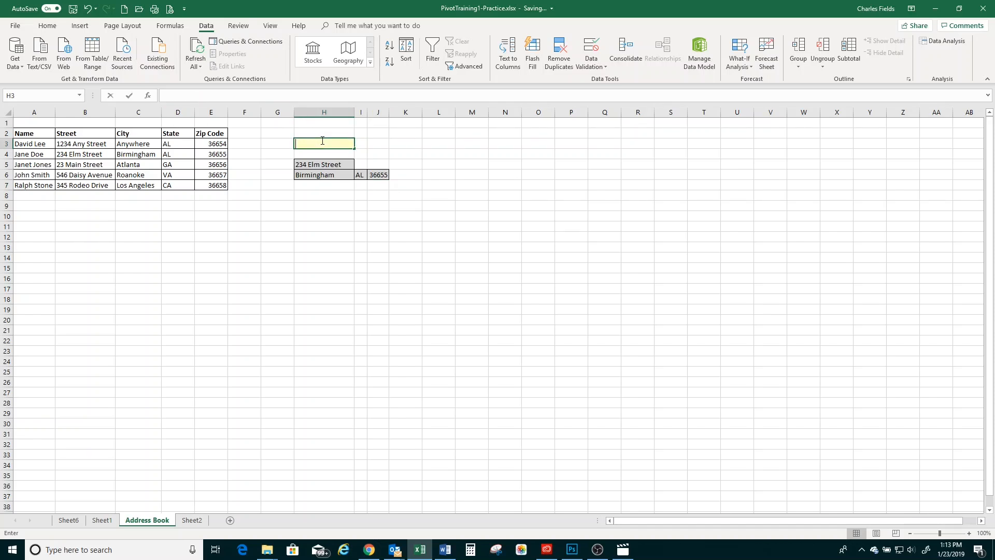
pyautogui.write('dav')
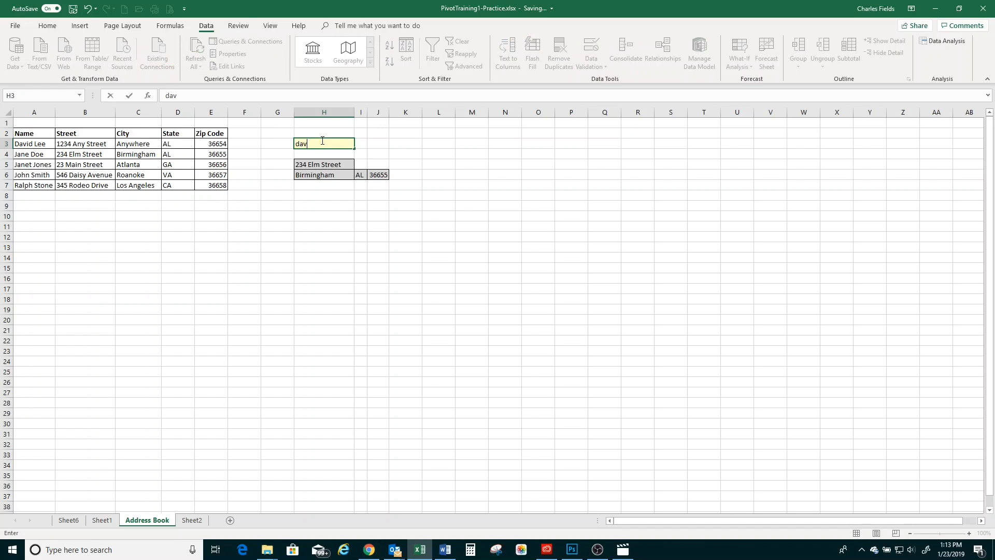
pyautogui.write('id lee')
pyautogui.press('Return')
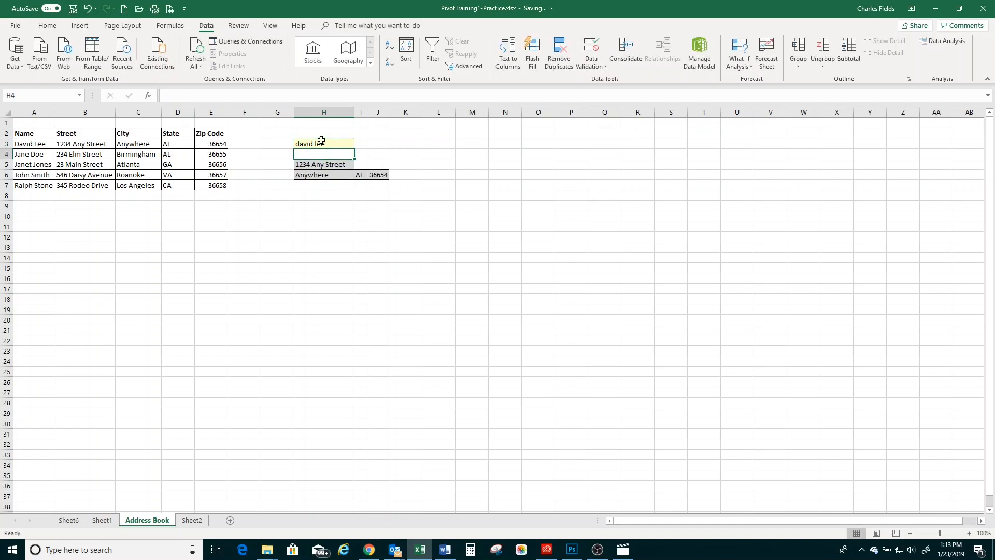
# Test the lookups again by entering the name from row 6 of the address table in H3
pyautogui.click(321, 141)
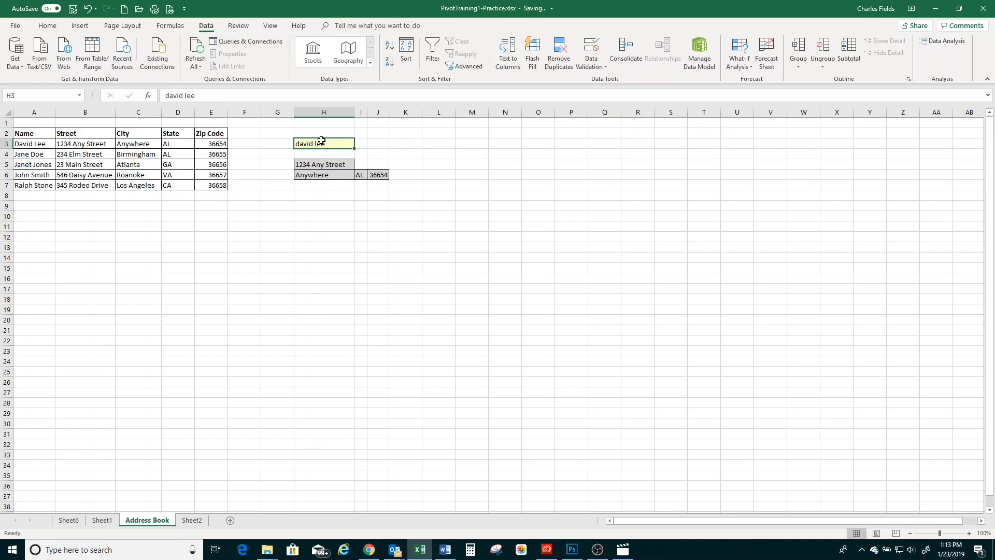
pyautogui.write('john')
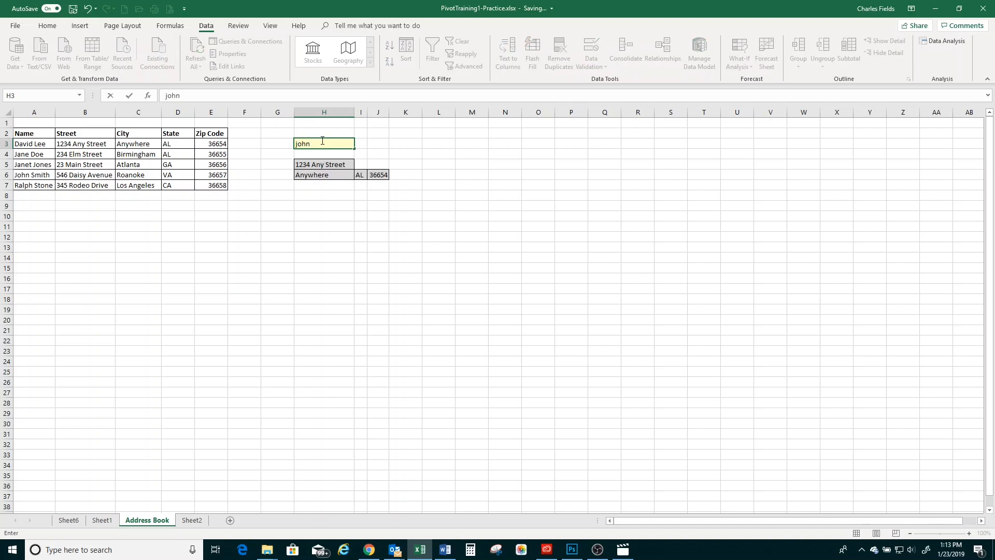
pyautogui.write(' smith')
pyautogui.press('Return')
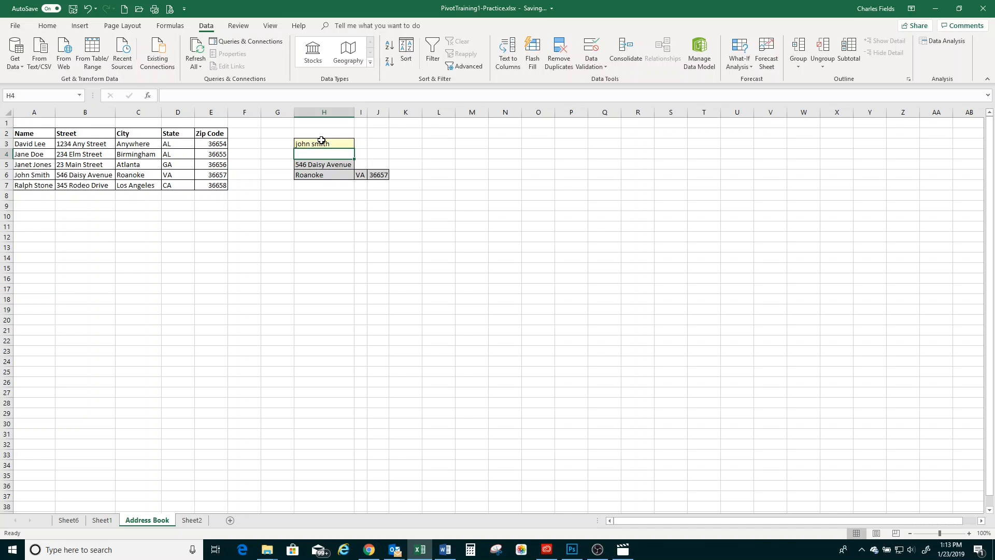
# Try a shortened, incomplete version of the row 6 name in H3, and clear the cell
pyautogui.click(321, 141)
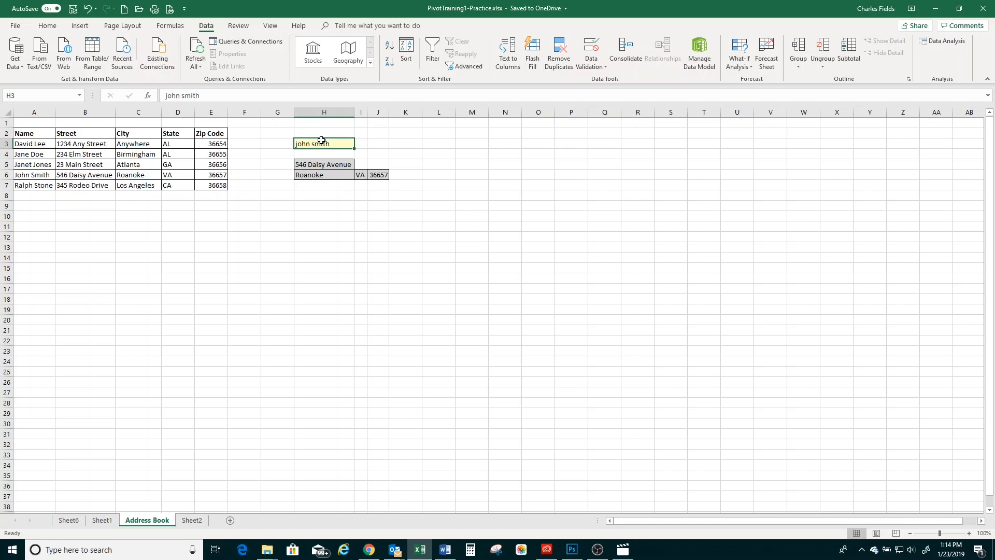
pyautogui.press('End')
pyautogui.write('joh')
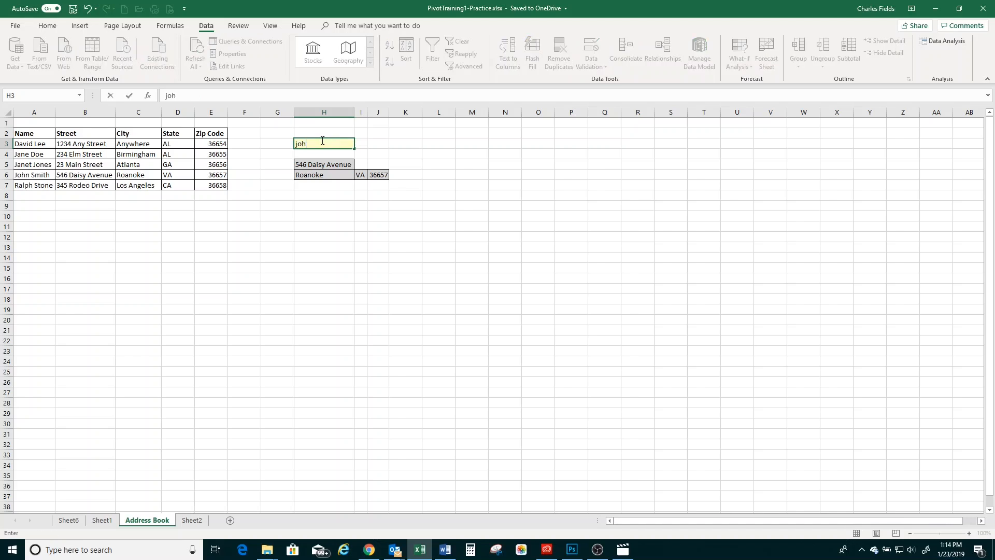
pyautogui.write('n sm')
pyautogui.press('Return')
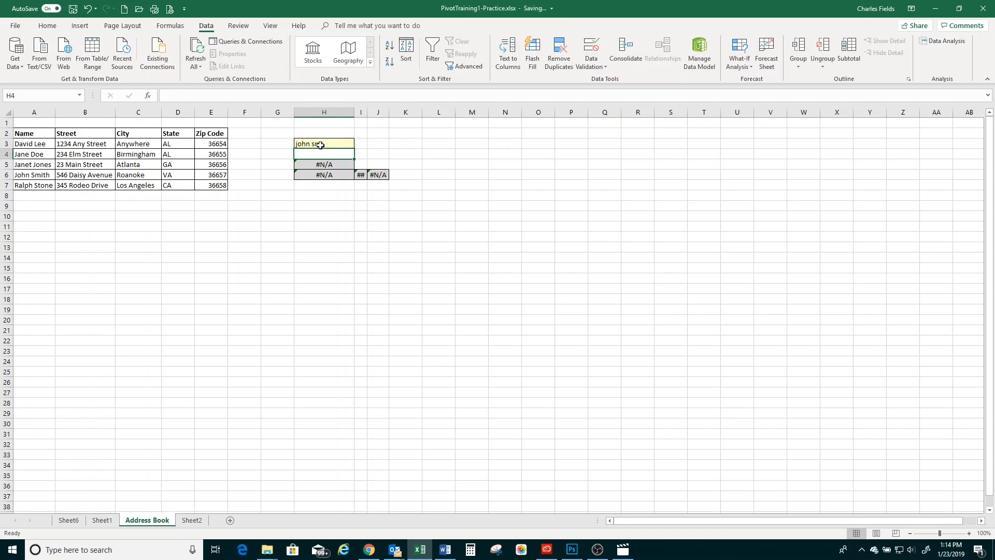
pyautogui.click(327, 145)
pyautogui.press('BackSpace')
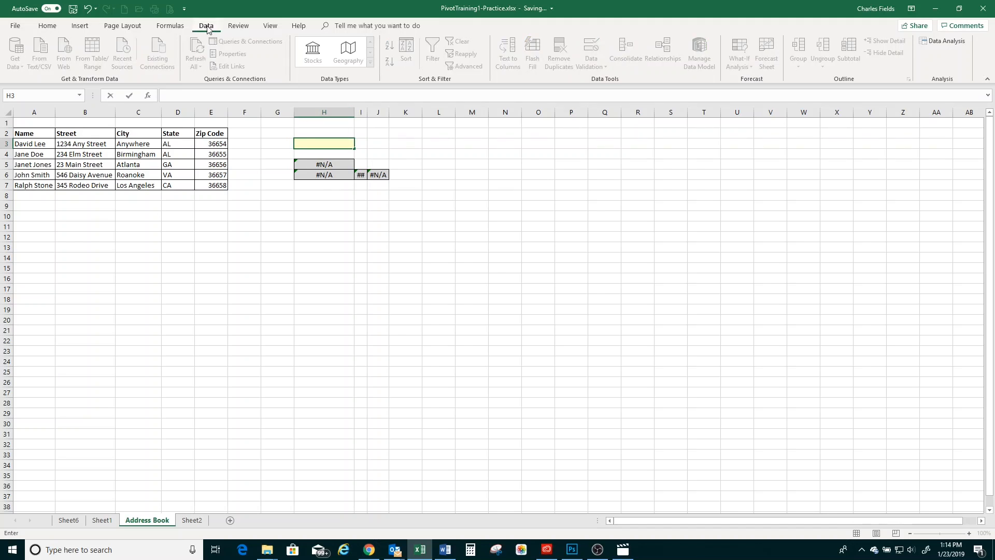
pyautogui.click(406, 153)
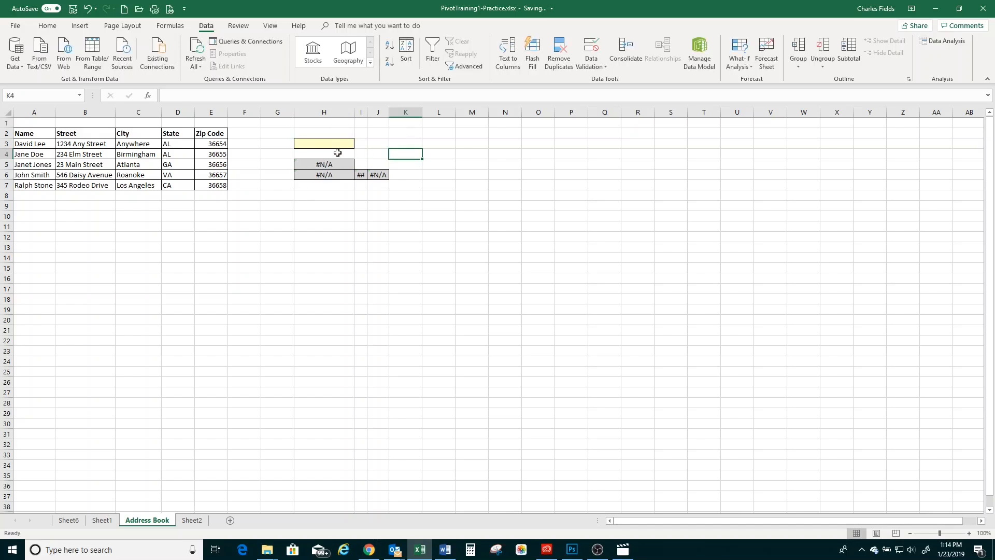
# Add data validation to H3 that allows a List with the source =$A$3:$A$7
pyautogui.click(320, 144)
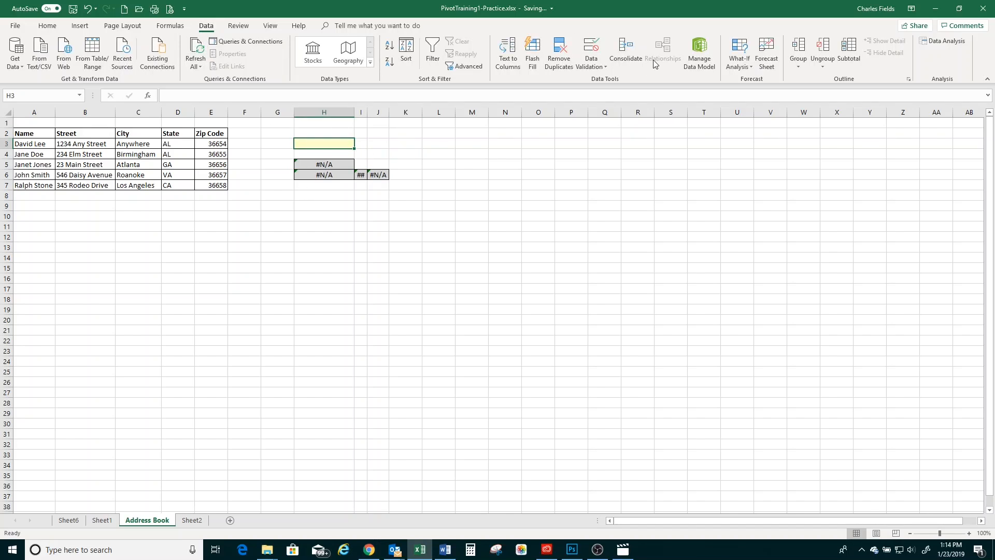
pyautogui.click(602, 70)
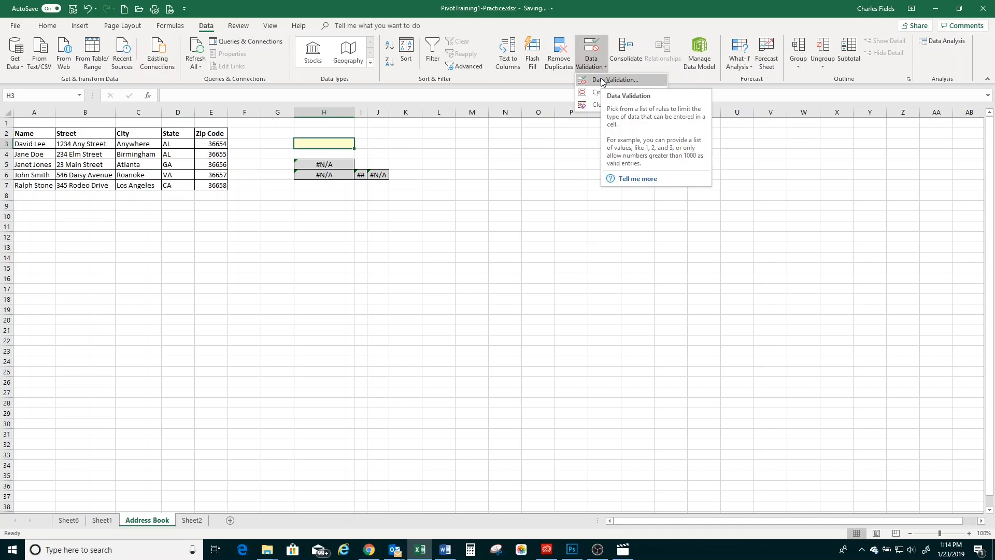
pyautogui.click(603, 81)
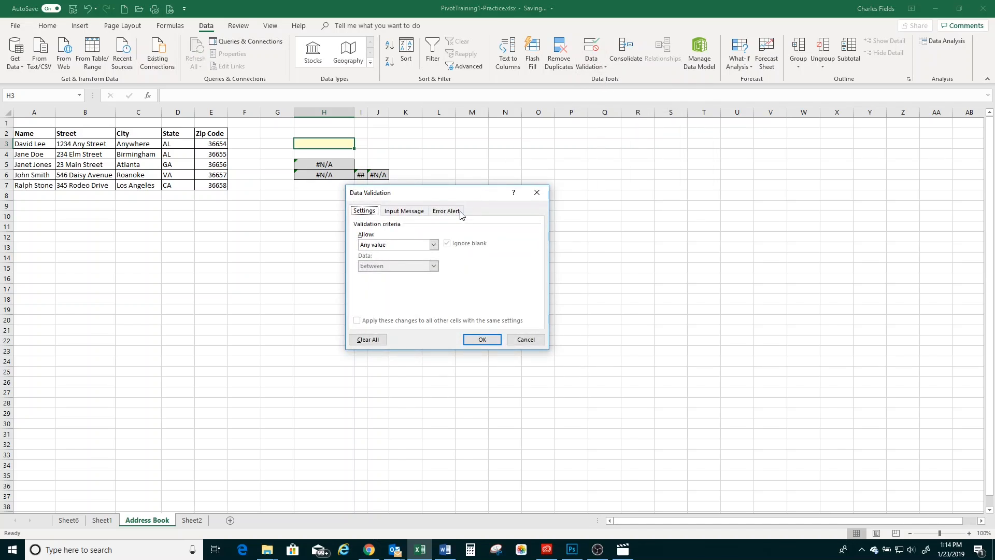
pyautogui.moveTo(432, 193); pyautogui.dragTo(535, 149)
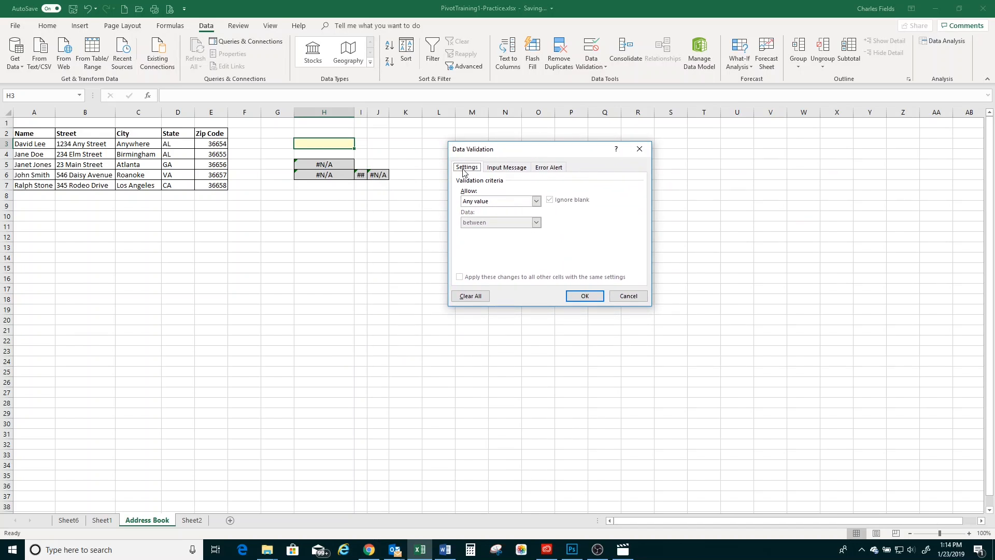
pyautogui.click(477, 201)
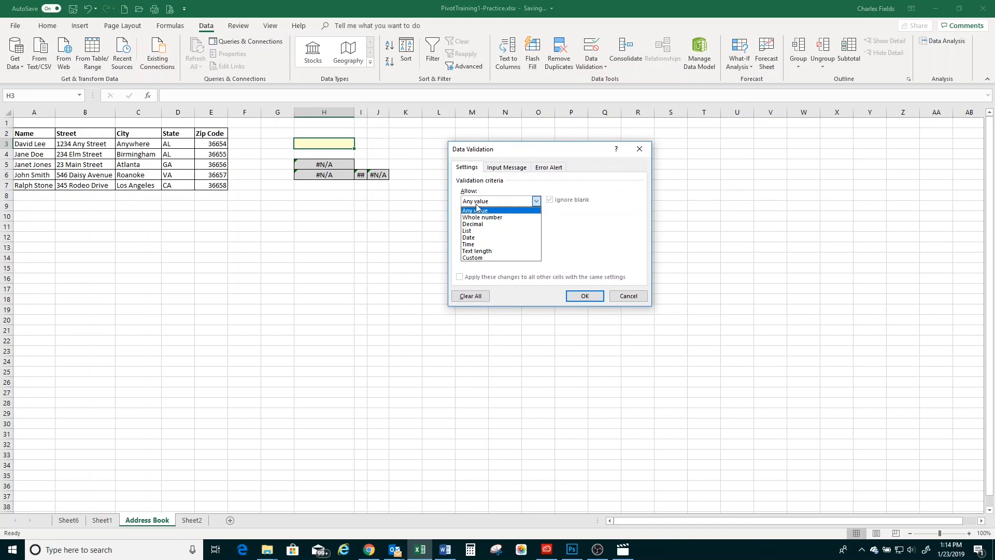
pyautogui.click(470, 231)
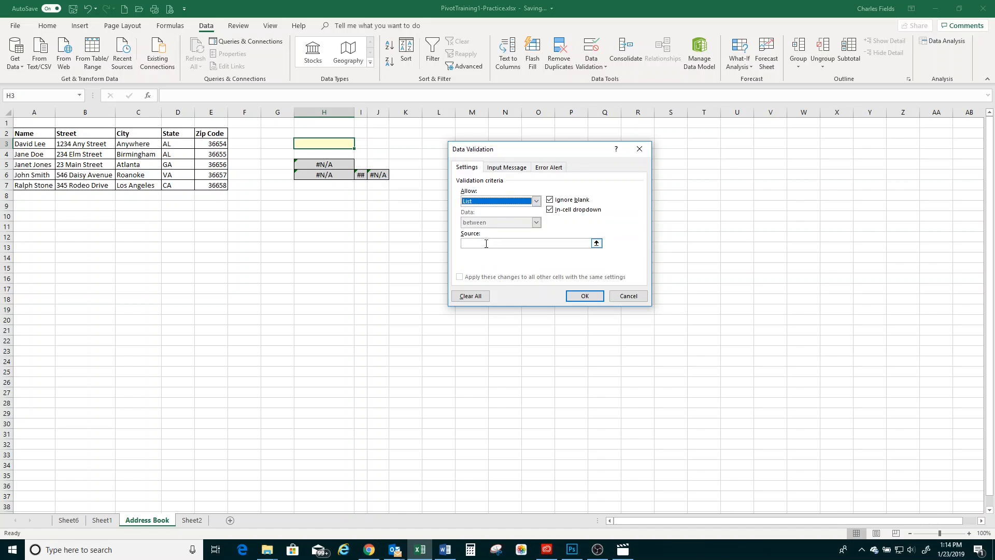
pyautogui.click(486, 244)
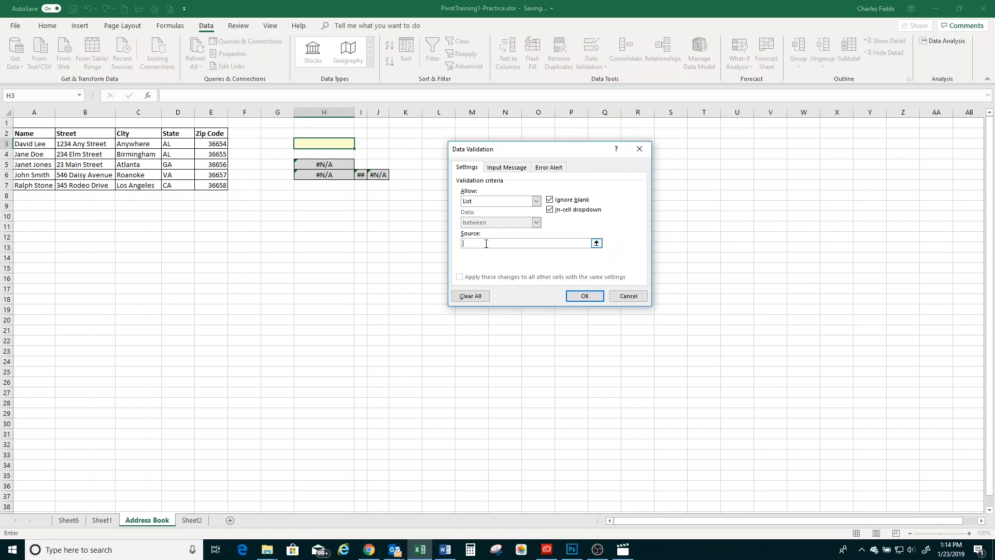
pyautogui.click(30, 145)
pyautogui.moveTo(30, 144); pyautogui.dragTo(27, 183)
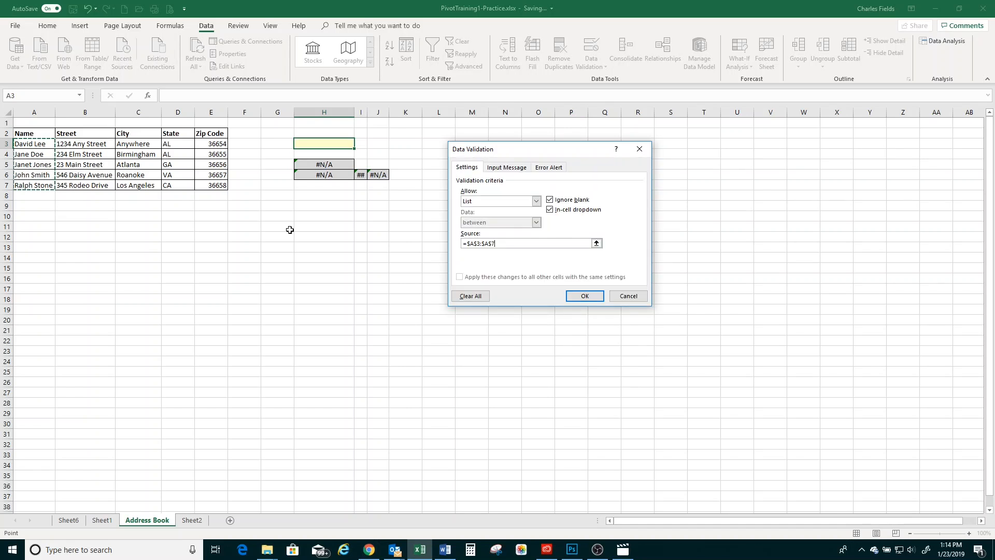
pyautogui.click(572, 295)
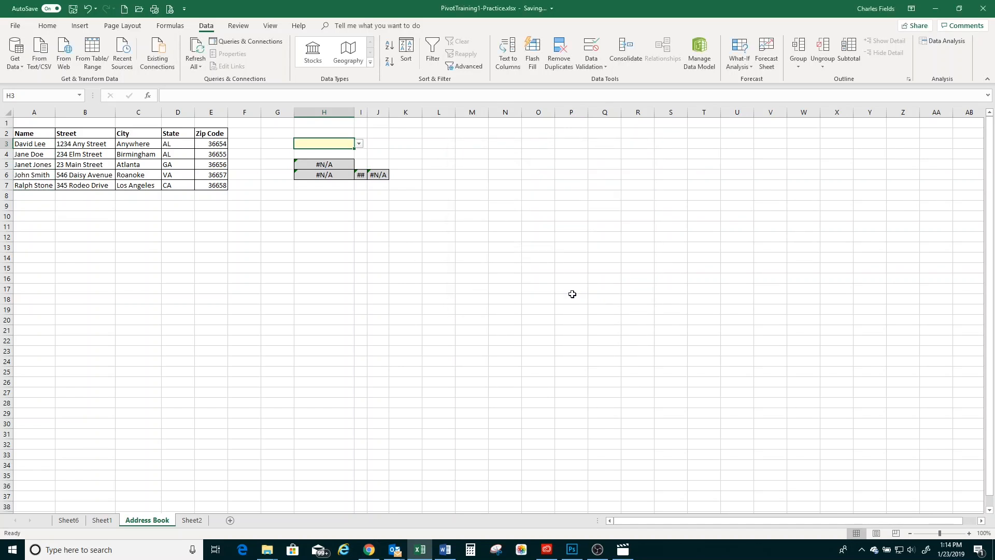
# Choose the row 5 name and then the row 4 name from the dropdown list in H3
pyautogui.click(359, 144)
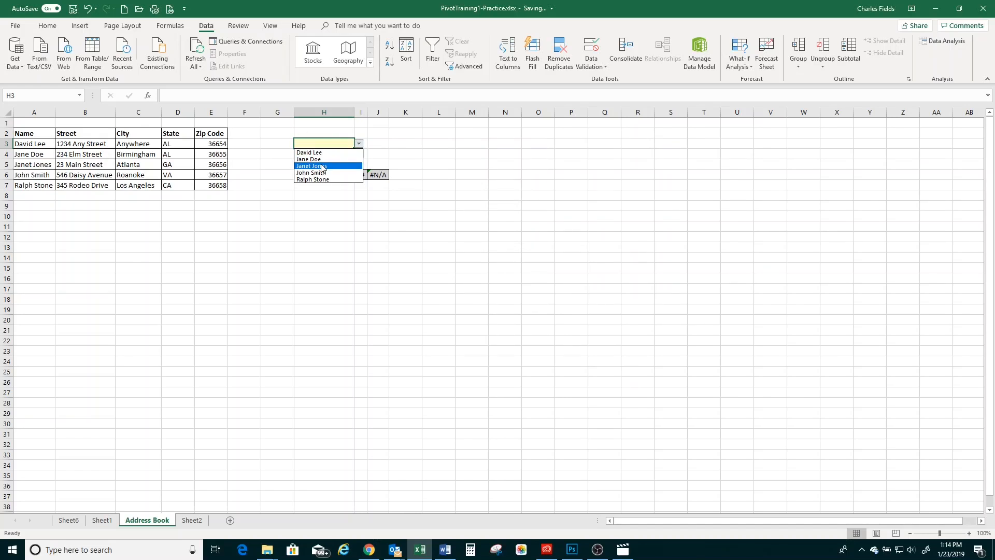
pyautogui.click(321, 166)
pyautogui.click(360, 145)
pyautogui.click(315, 159)
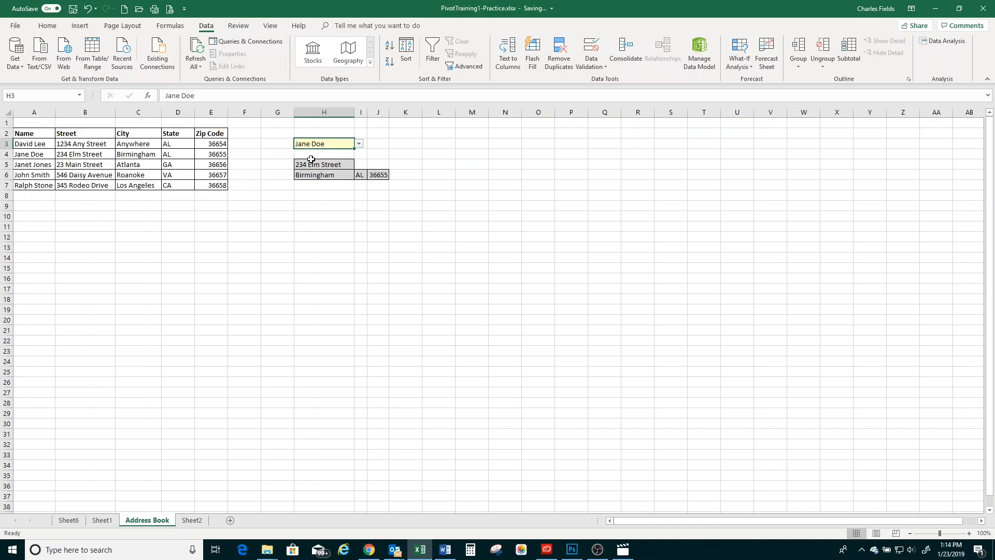
# Choose the row 7 name from the dropdown list in H3, and leave the cell
pyautogui.click(358, 144)
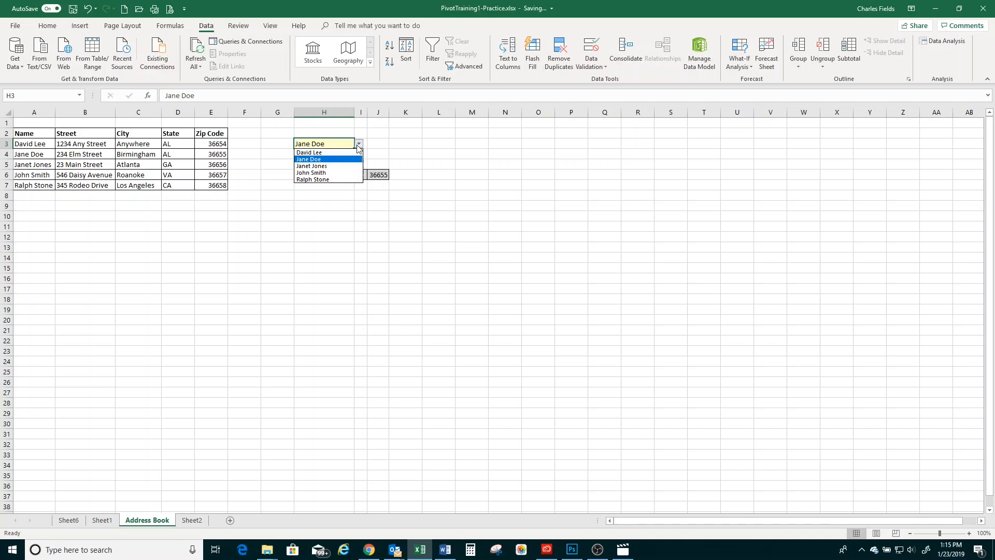
pyautogui.click(313, 179)
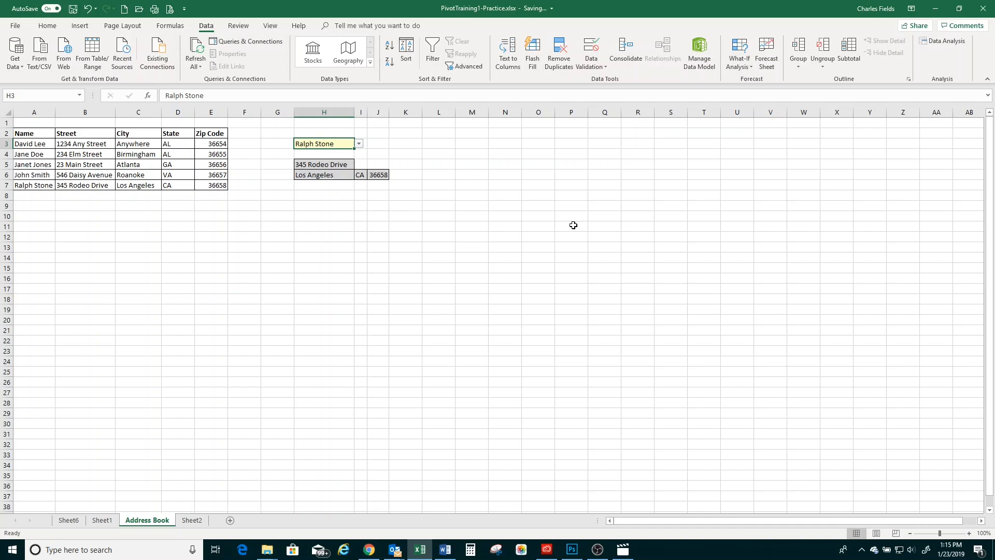
pyautogui.click(573, 225)
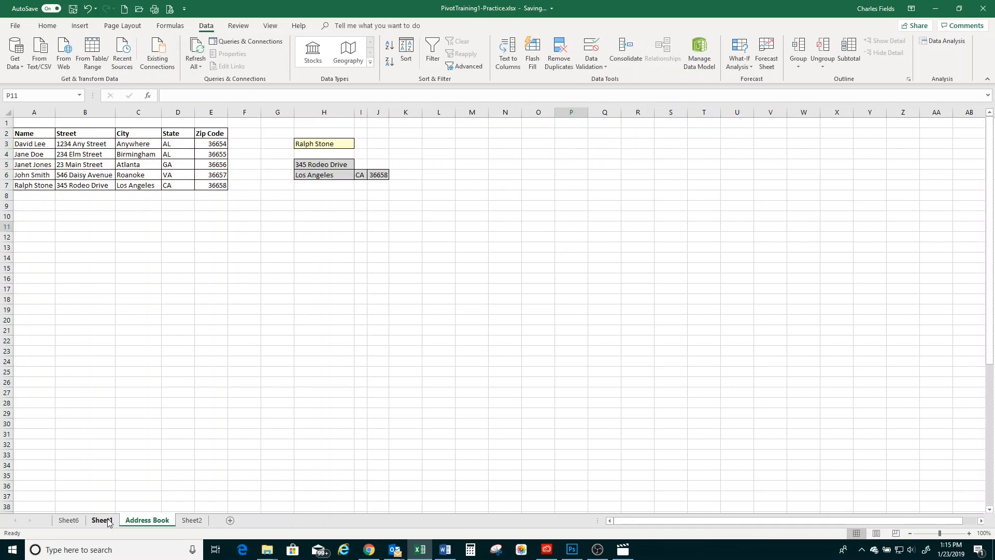
# Look at the Trainer % LKUP formula in O5 on Sheet1, and view the pivot tables on Sheet6
pyautogui.click(103, 519)
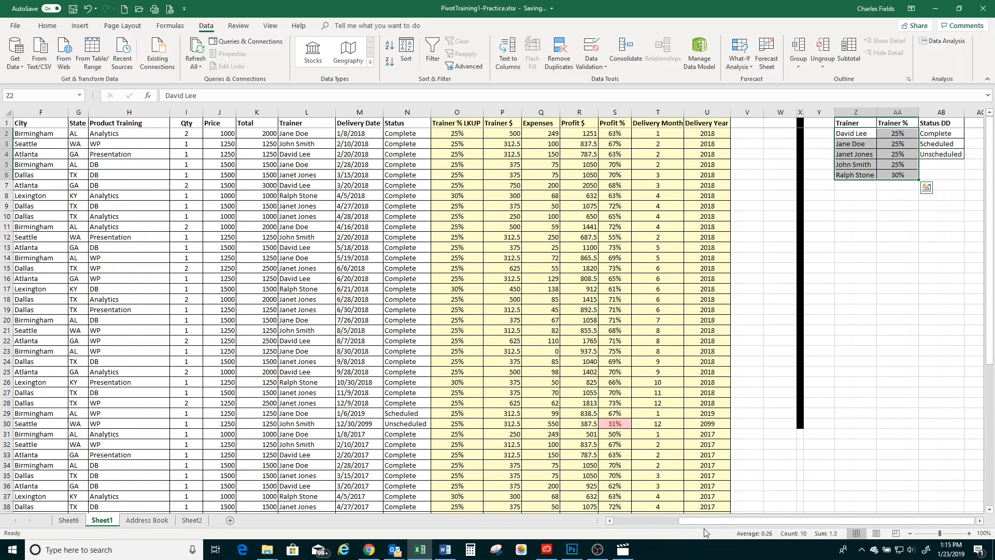
pyautogui.moveTo(696, 522); pyautogui.dragTo(707, 521)
pyautogui.click(446, 166)
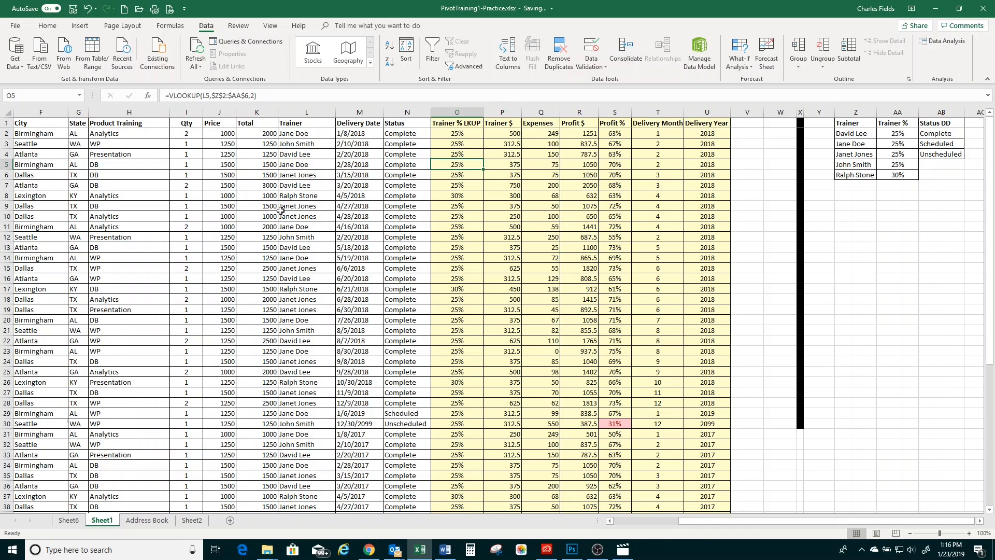
pyautogui.click(73, 522)
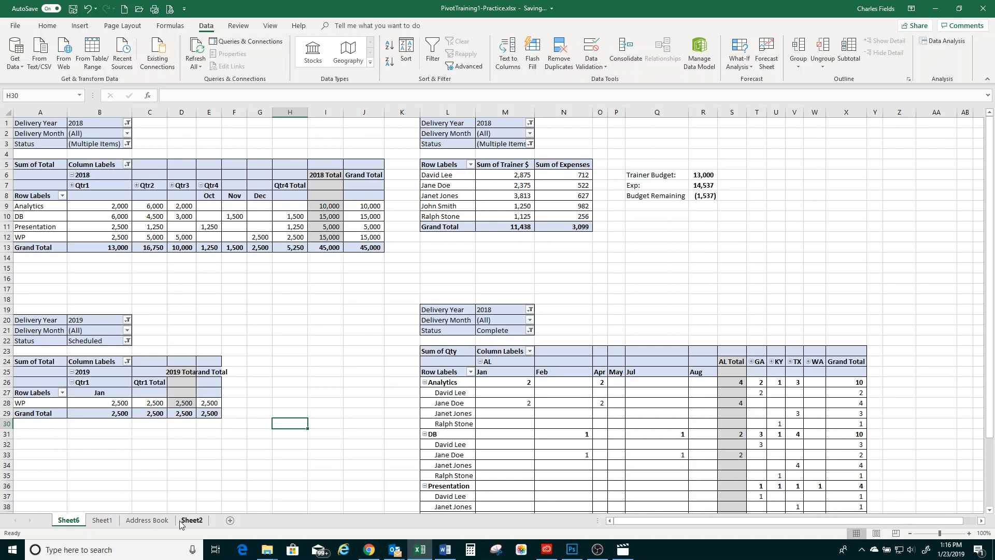
# Examine the Trainer and Trainer % lookup table in Z2:AA6 on Sheet1, and compare it with the trainers in the data rows
pyautogui.click(100, 519)
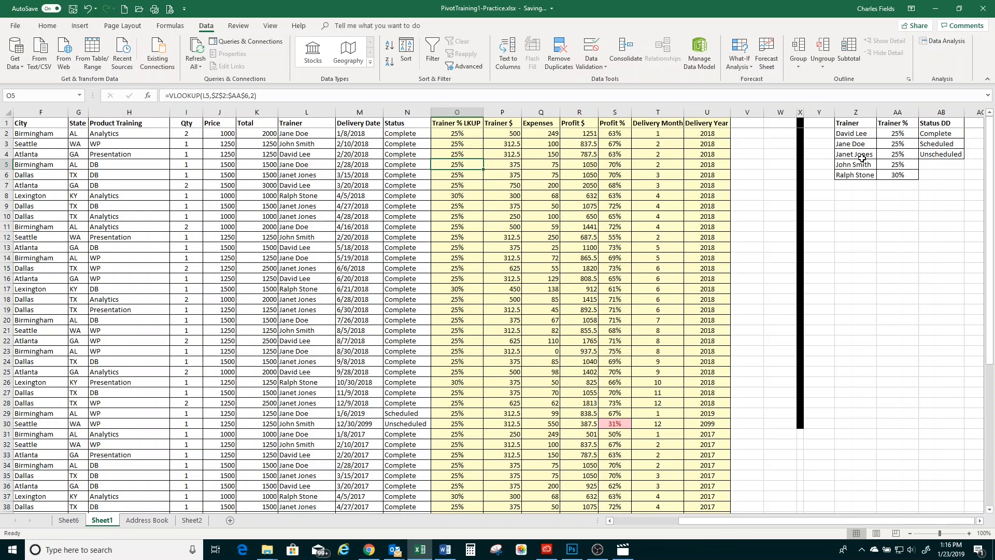
pyautogui.moveTo(847, 134); pyautogui.dragTo(899, 175)
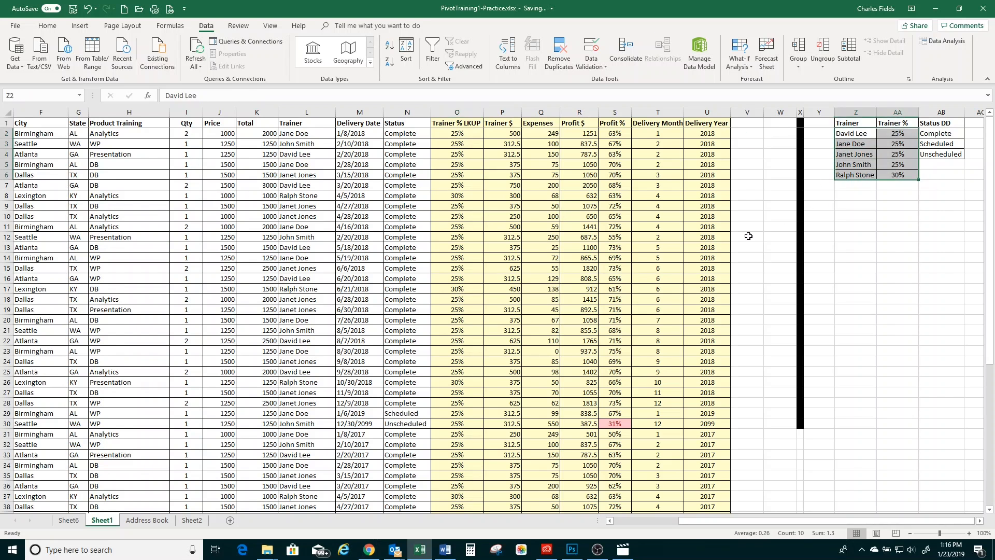
pyautogui.click(842, 134)
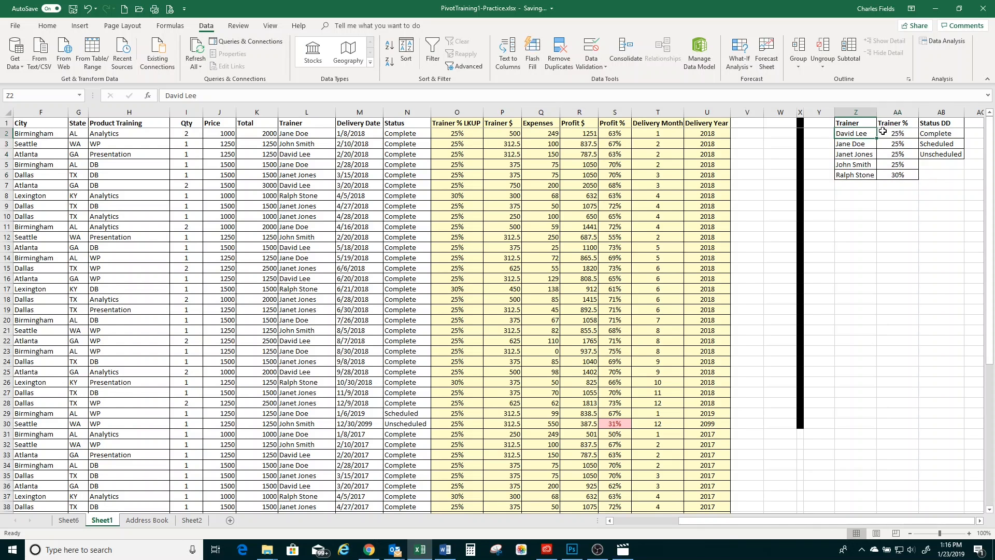
pyautogui.click(884, 132)
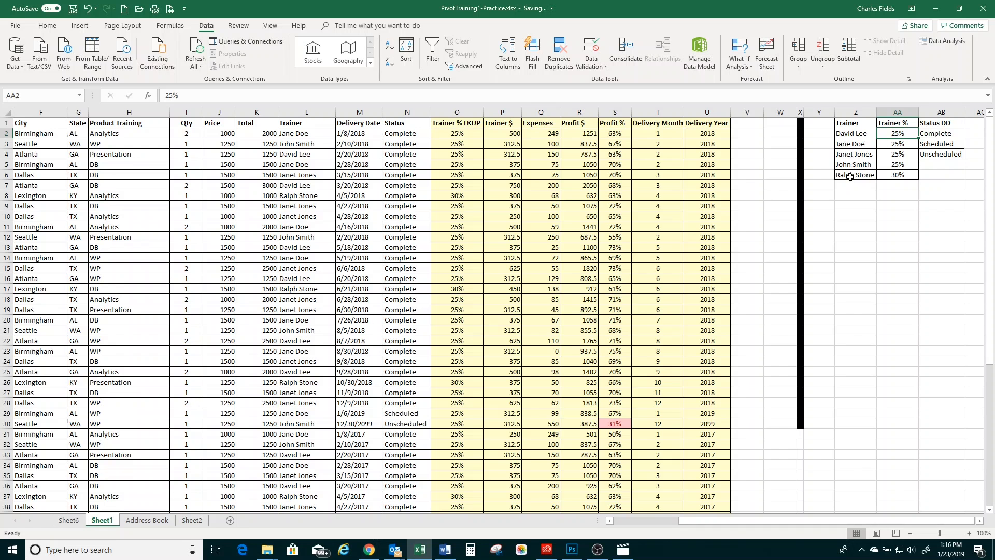
pyautogui.click(895, 176)
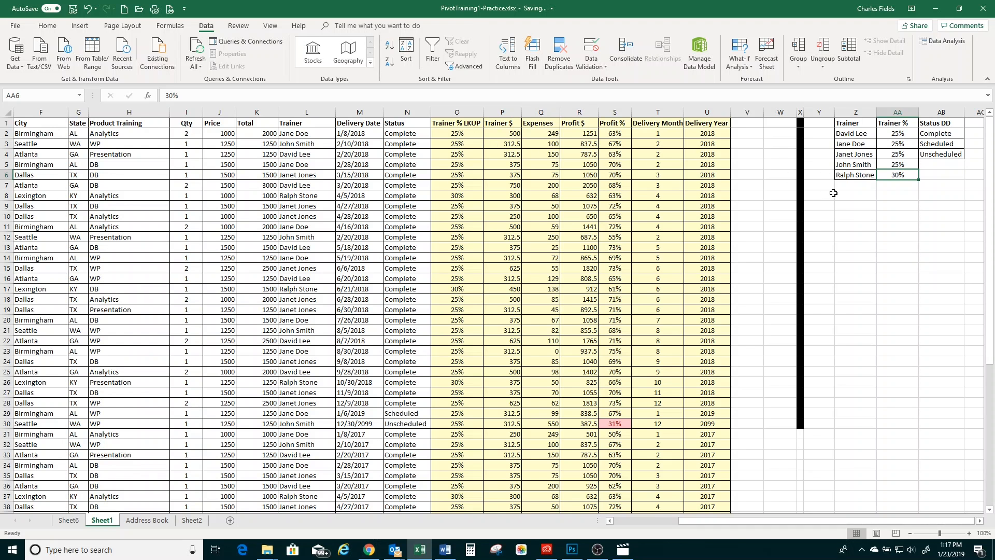
pyautogui.scroll(-1, 334, 224)
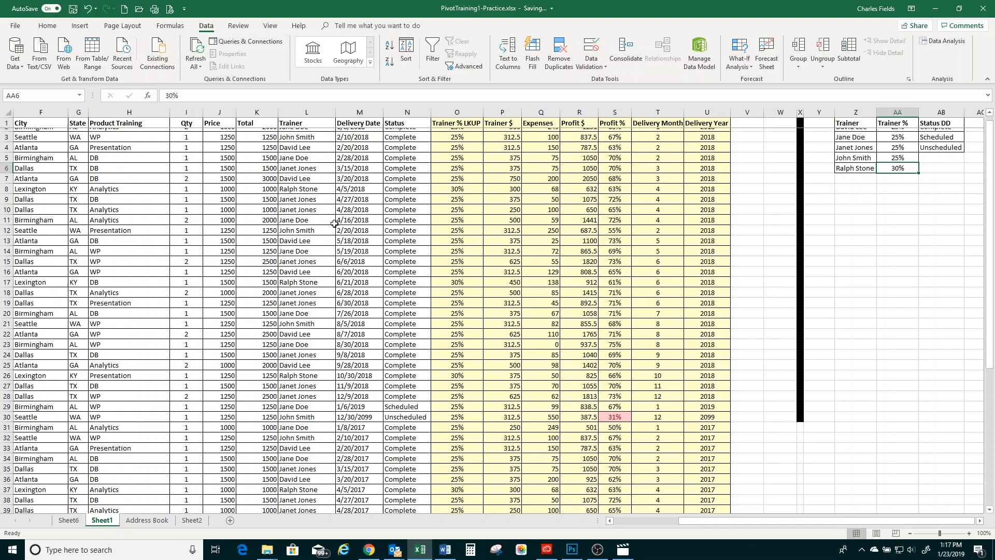
pyautogui.scroll(-2, 334, 223)
pyautogui.scroll(3, 342, 220)
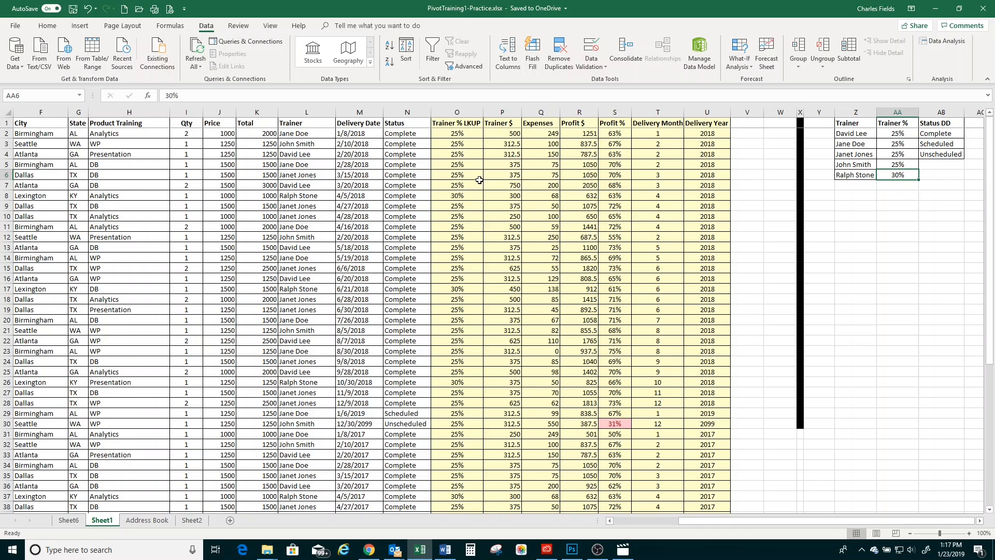
# Add the exact-match argument FALSE to the lookup in O2, making it =VLOOKUP(L2,$Z$2:$AA$6,2,FALSE)
pyautogui.click(456, 133)
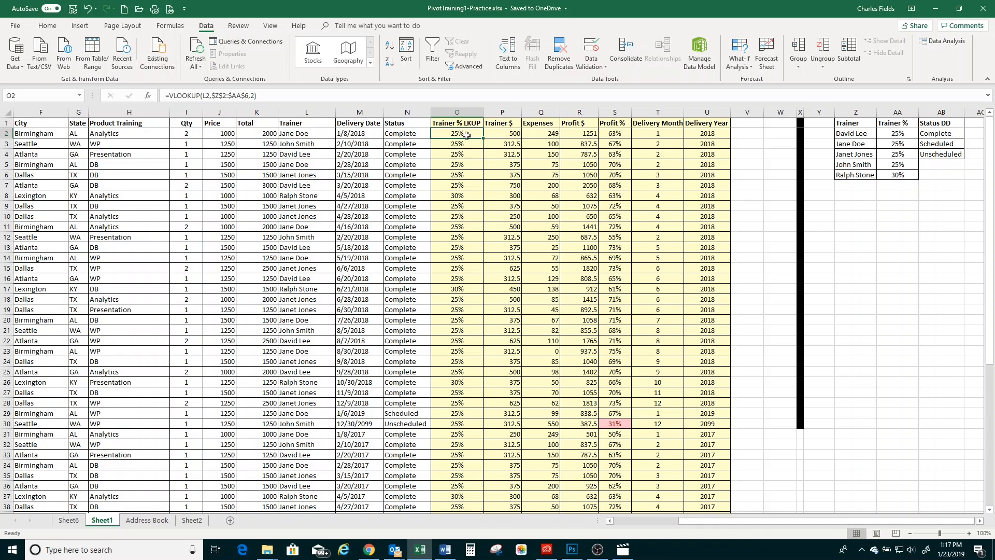
pyautogui.click(301, 136)
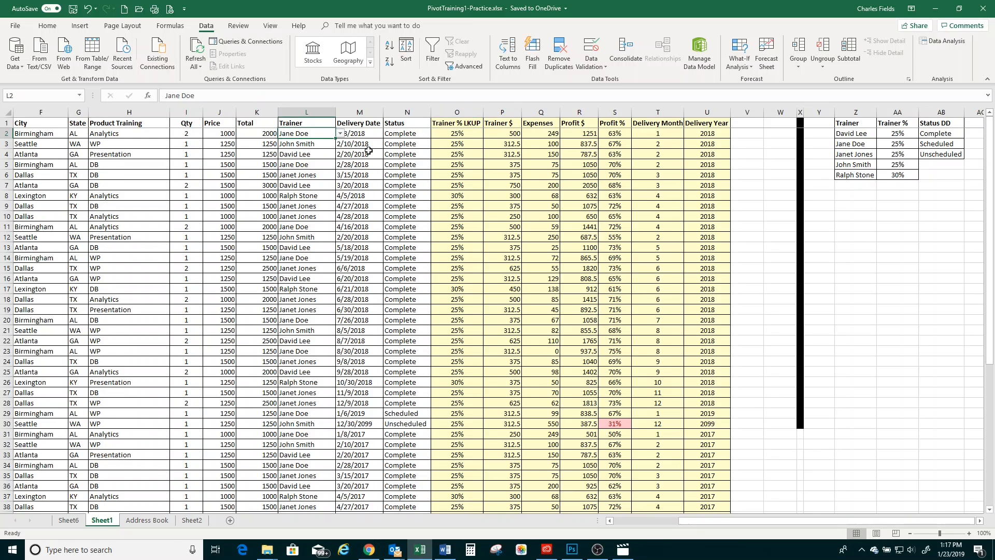
pyautogui.click(458, 133)
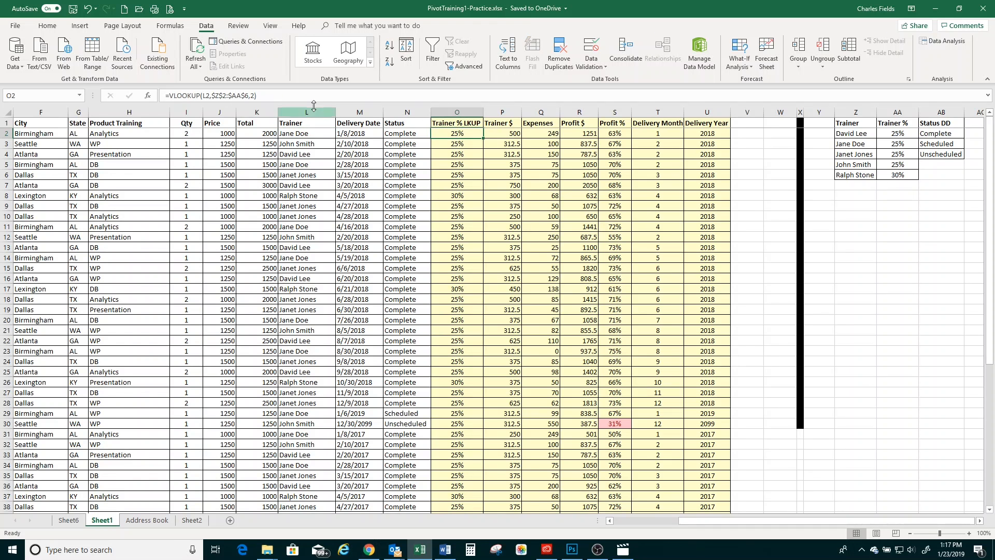
pyautogui.click(280, 100)
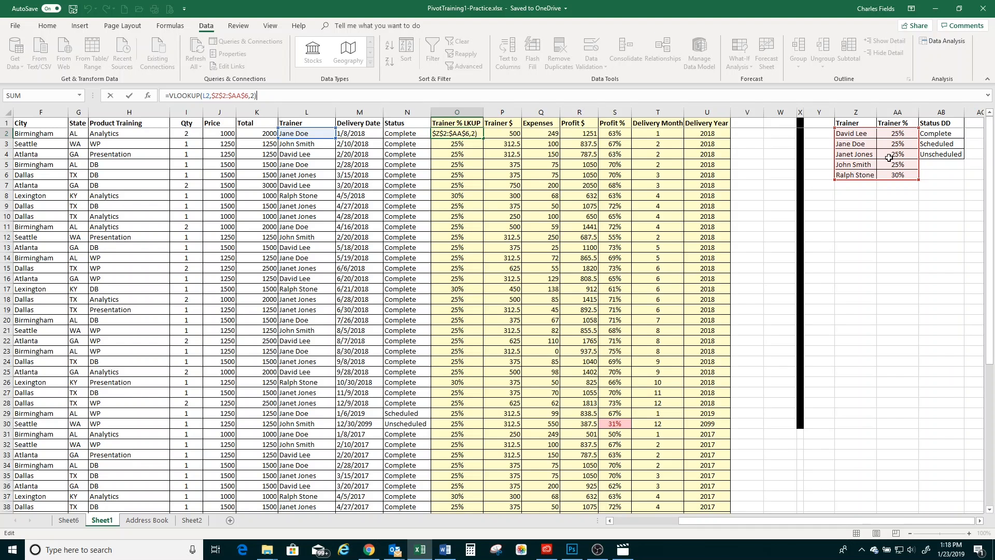
pyautogui.click(251, 95)
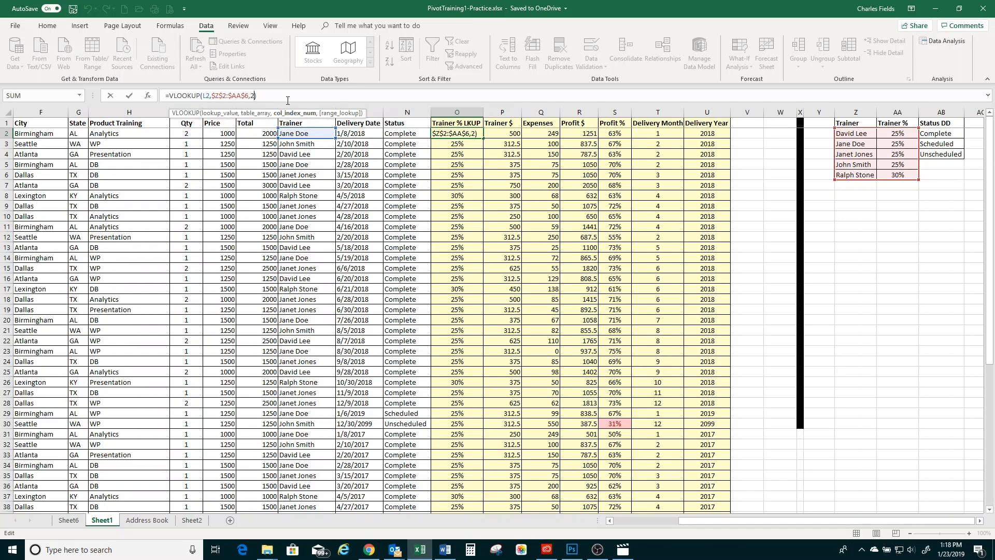
pyautogui.write(',')
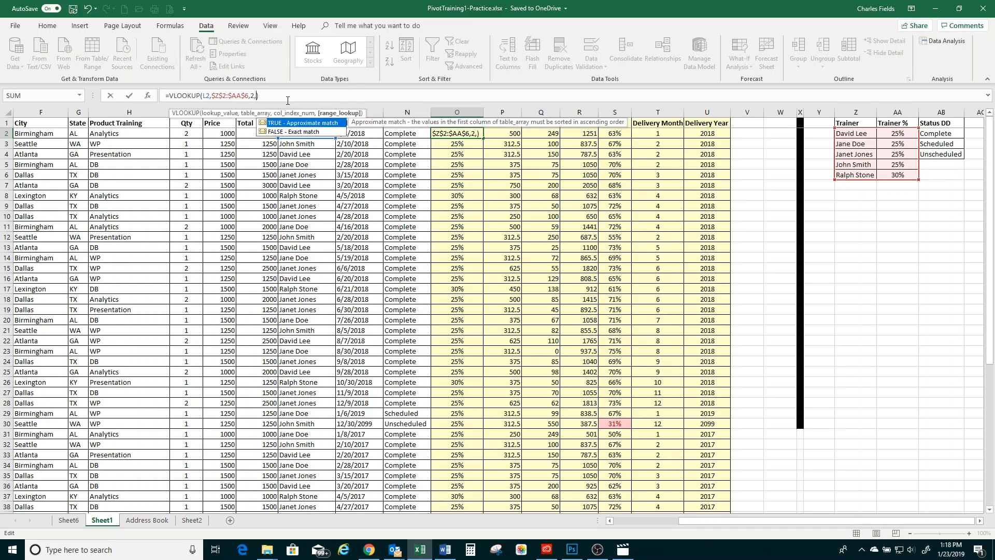
pyautogui.click(277, 133)
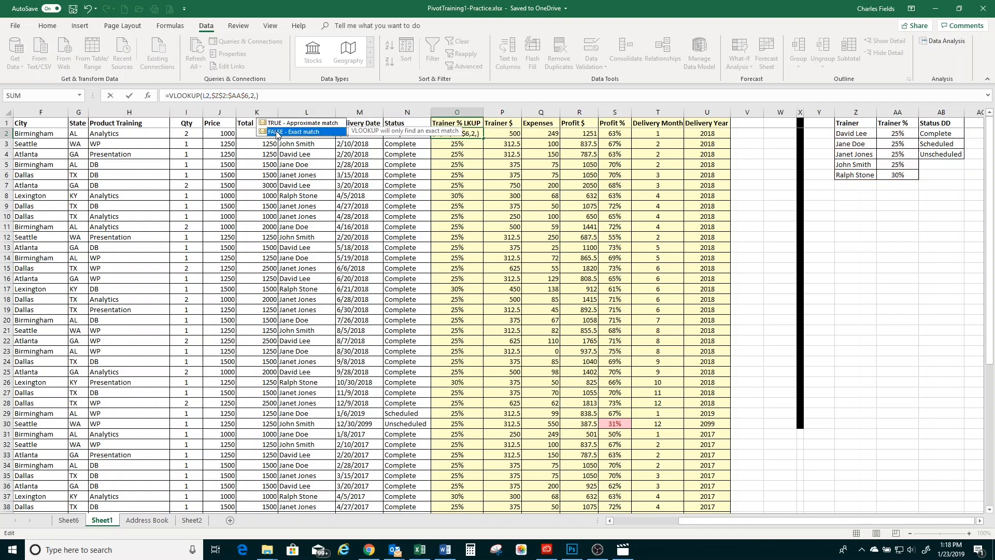
pyautogui.doubleClick(277, 132)
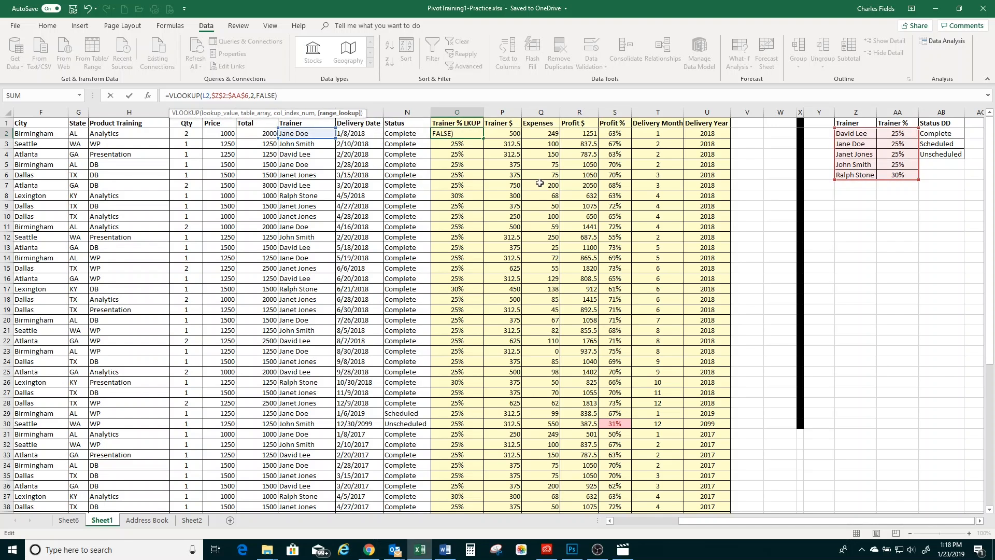
pyautogui.press('Return')
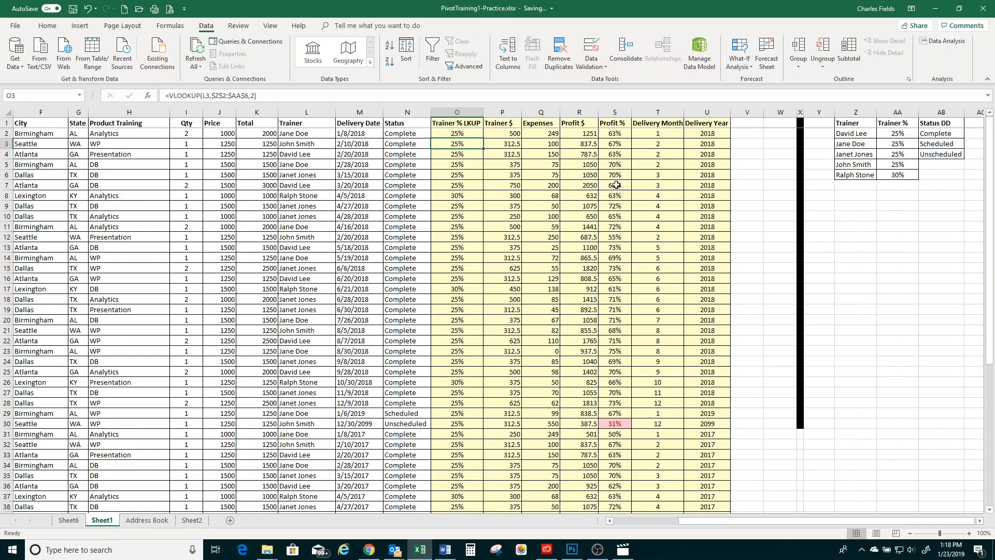
# Fill the O2 formula down the whole Trainer % LKUP column
pyautogui.click(479, 136)
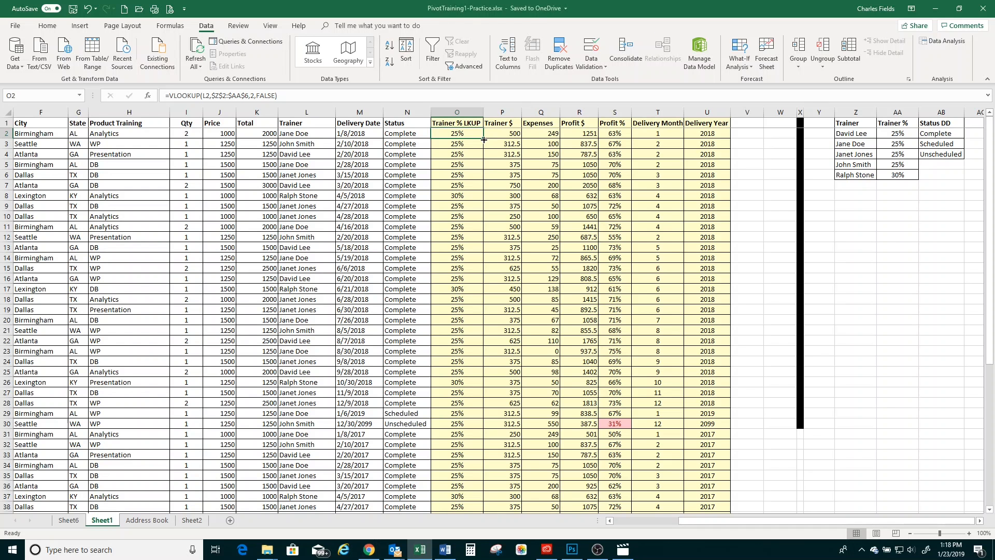
pyautogui.doubleClick(483, 139)
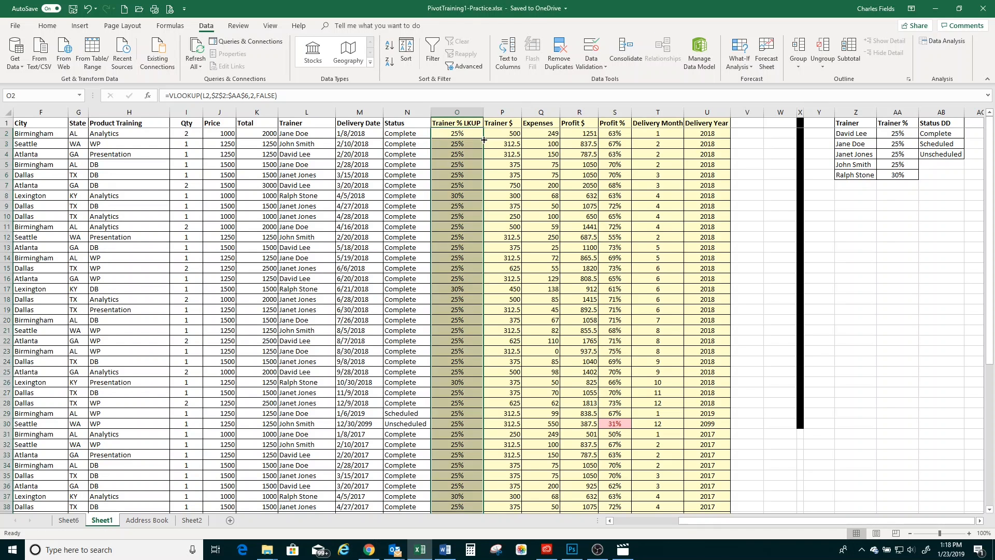
# Check the copied VLOOKUP formulas down column O to row 25, and inspect the cell references used in O25
pyautogui.click(451, 184)
pyautogui.press('Down')
pyautogui.press('Down')
pyautogui.press('Down')
pyautogui.press('Down')
pyautogui.press('Down')
pyautogui.press('Down')
pyautogui.press('Down')
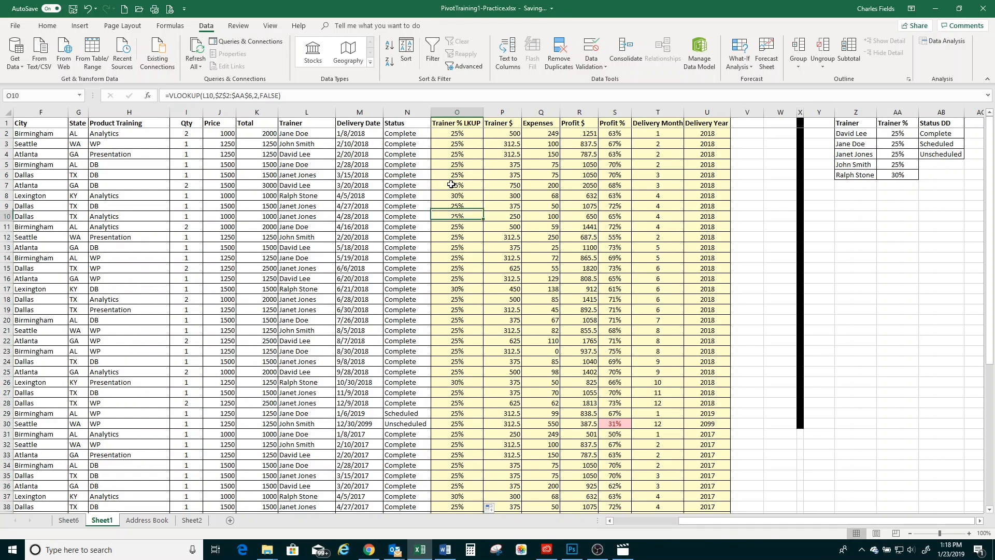
pyautogui.press('Down')
pyautogui.press('Down')
pyautogui.press('Down')
pyautogui.press('Down')
pyautogui.press('Down')
pyautogui.press('Down')
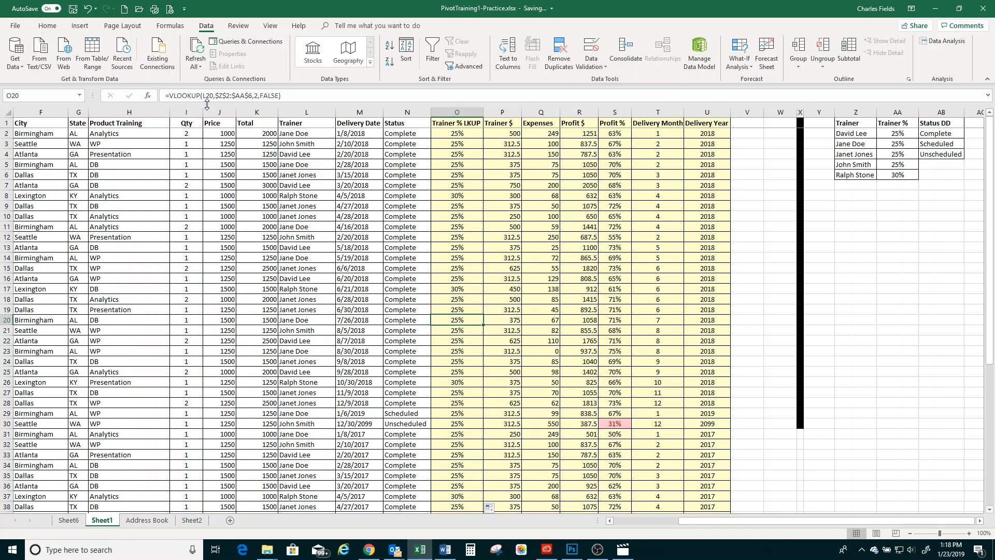
pyautogui.press('Down')
pyautogui.press('Down')
pyautogui.press('Down')
pyautogui.press('Down')
pyautogui.press('Down')
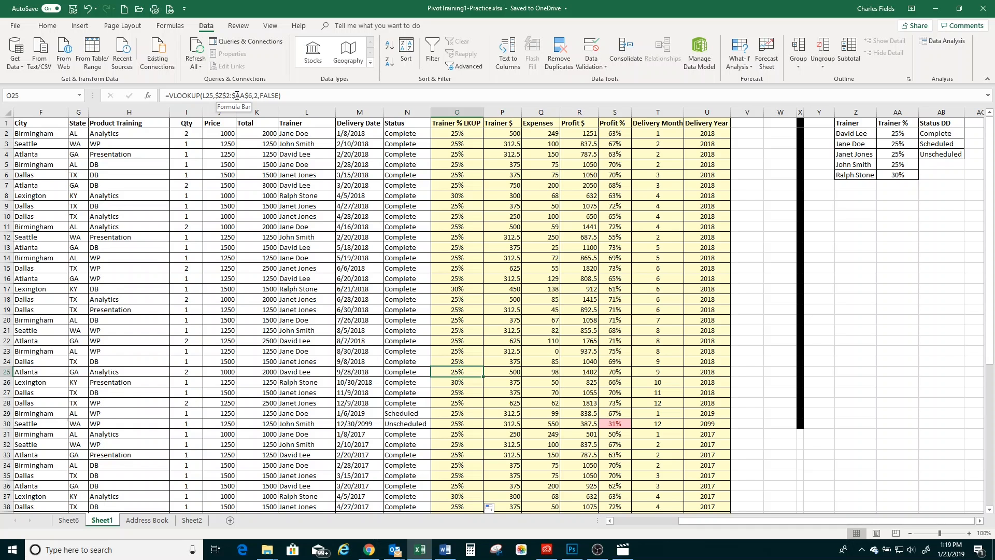
pyautogui.click(211, 96)
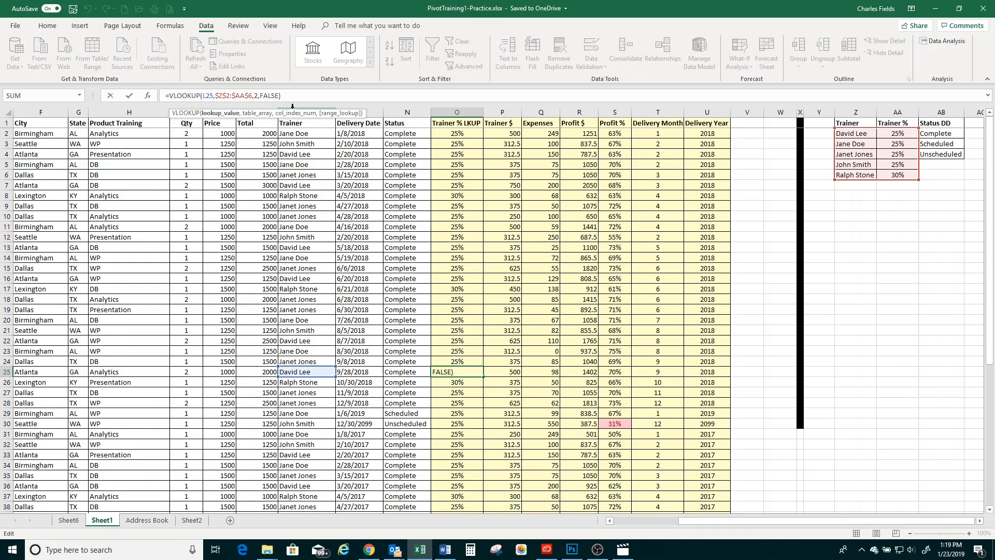
pyautogui.press('End')
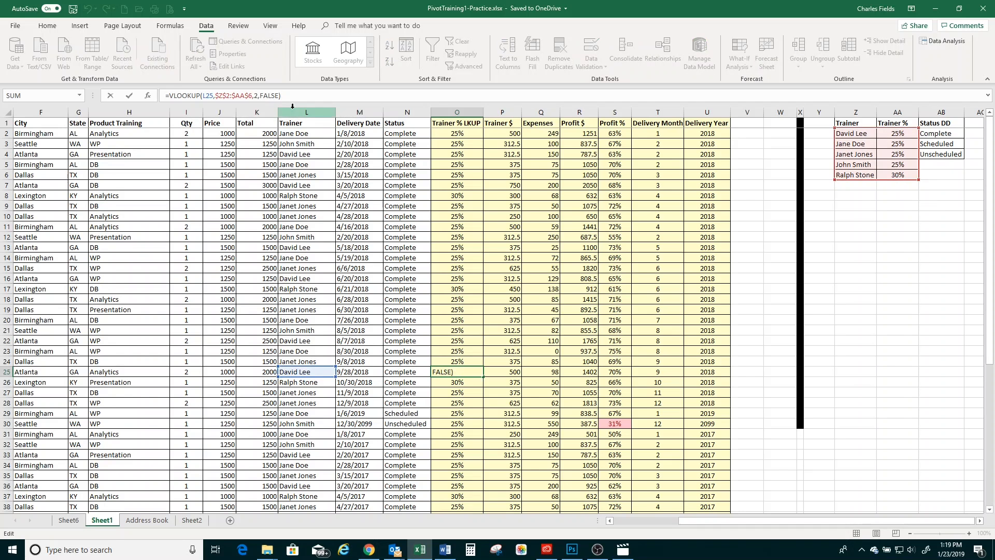
pyautogui.click(293, 350)
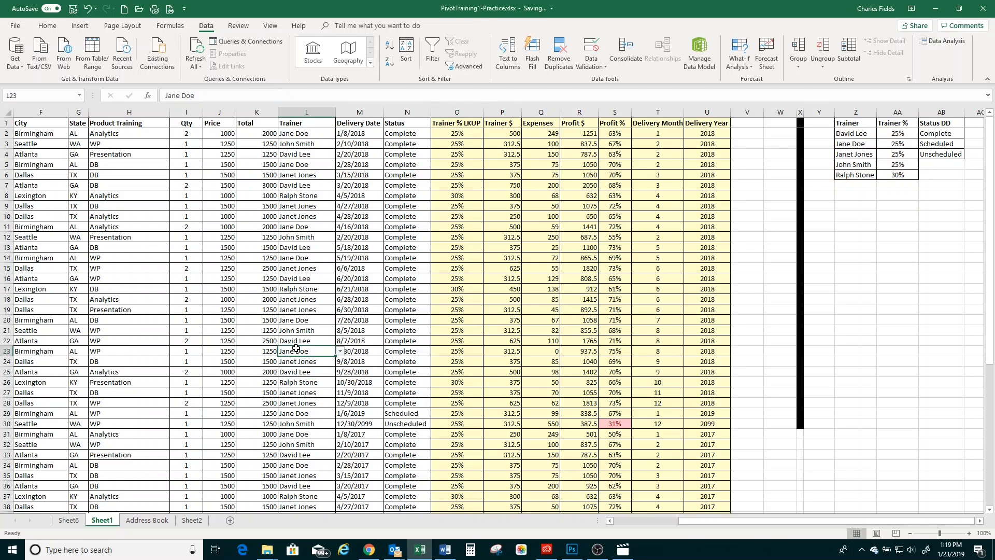
# Review the Trainer % LKUP formulas down column O to row 37 and back up to row 22
pyautogui.press('Right')
pyautogui.press('Right')
pyautogui.press('Right')
pyautogui.press('Down')
pyautogui.press('Down')
pyautogui.press('Down')
pyautogui.press('Down')
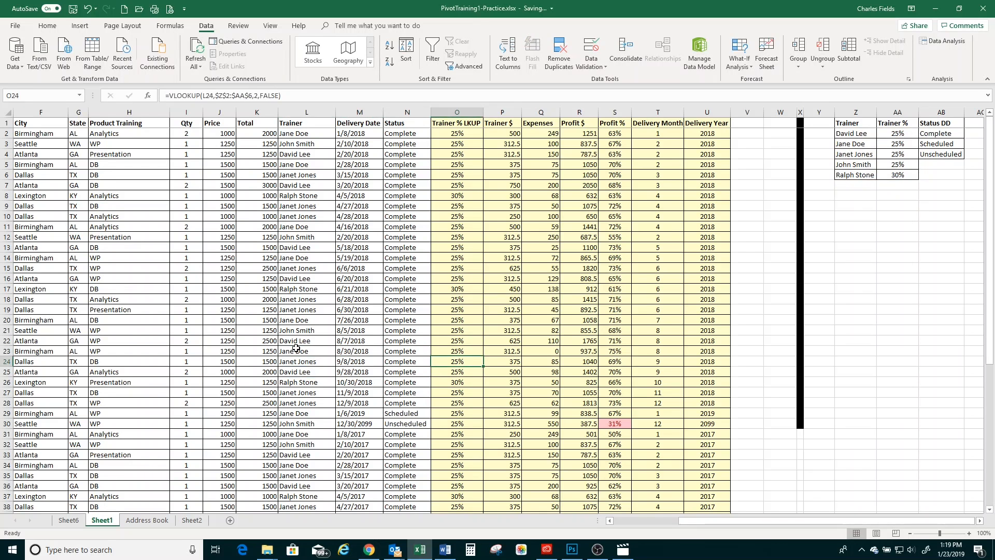
pyautogui.press('Down')
pyautogui.press('Down')
pyautogui.press('Down')
pyautogui.press('Down')
pyautogui.press('Down')
pyautogui.press('Down')
pyautogui.press('Down')
pyautogui.press('Down')
pyautogui.press('Down')
pyautogui.press('Down')
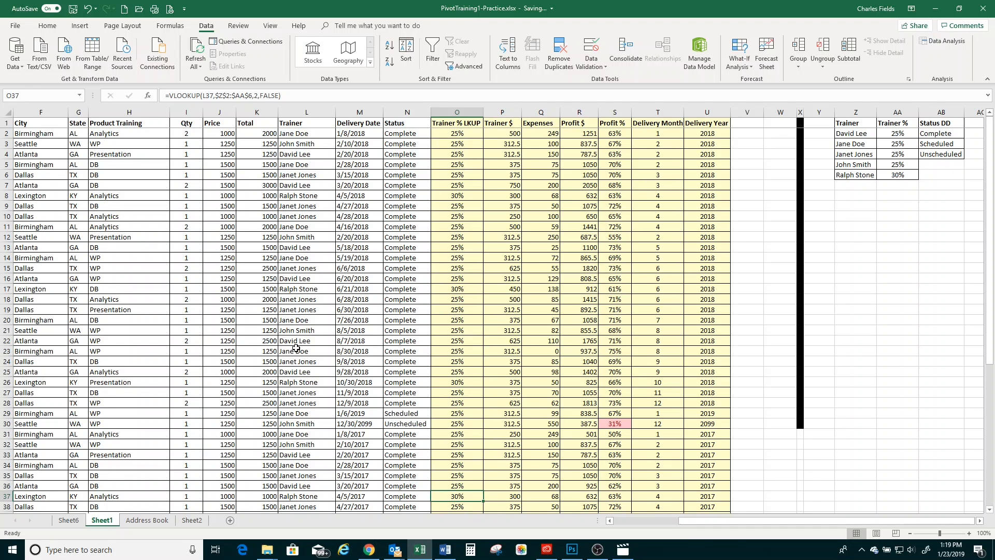
pyautogui.press('Up')
pyautogui.press('Up')
pyautogui.press('Up')
pyautogui.press('Up')
pyautogui.press('Up')
pyautogui.press('Up')
pyautogui.press('Up')
pyautogui.press('Up')
pyautogui.press('Up')
pyautogui.press('Up')
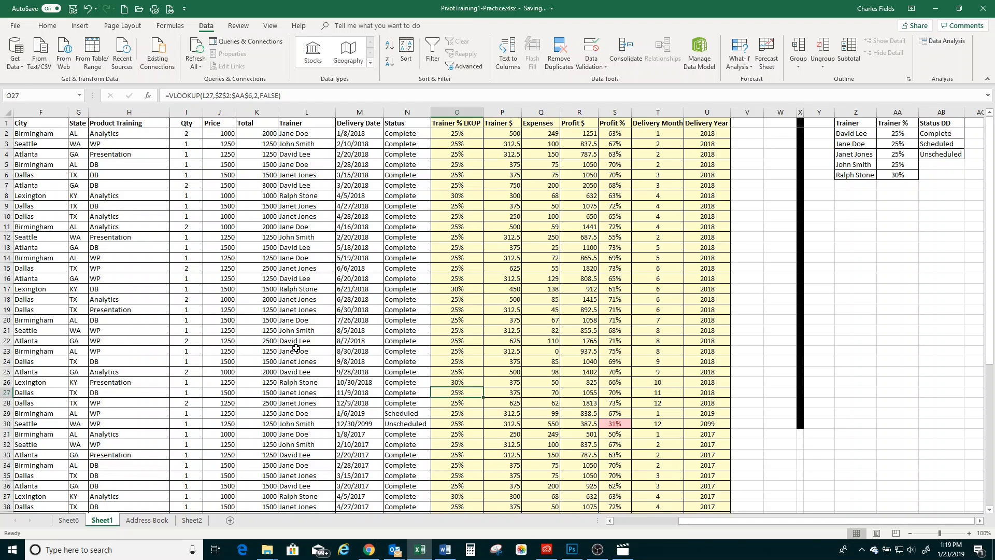
pyautogui.press('Up')
pyautogui.press('Up')
pyautogui.press('Up')
pyautogui.press('Up')
pyautogui.press('Up')
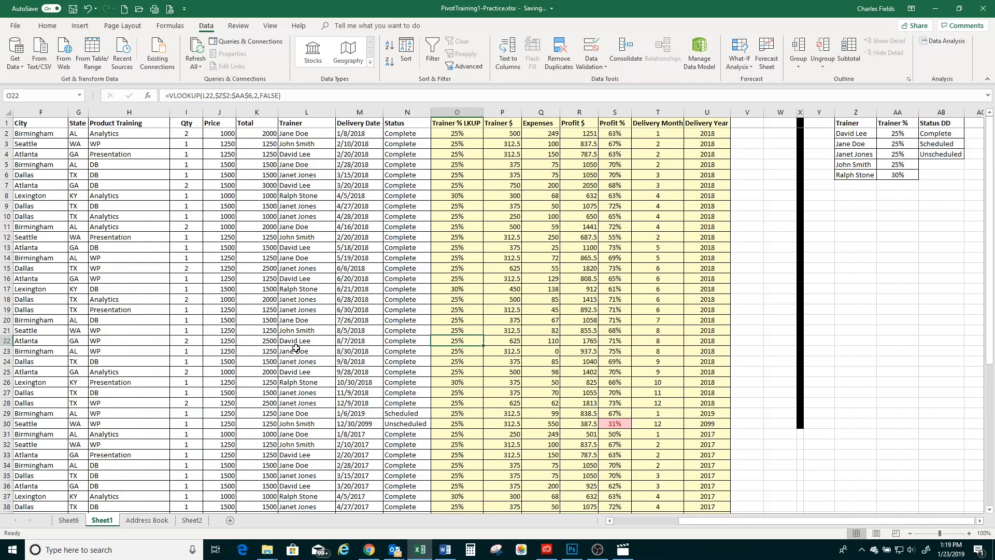
# Look across row 22 to the Delivery Year column, and display Sheet2
pyautogui.press('Right')
pyautogui.press('Right')
pyautogui.press('Right')
pyautogui.press('Right')
pyautogui.press('Right')
pyautogui.press('Right')
pyautogui.press('Right')
pyautogui.press('Right')
pyautogui.press('Right')
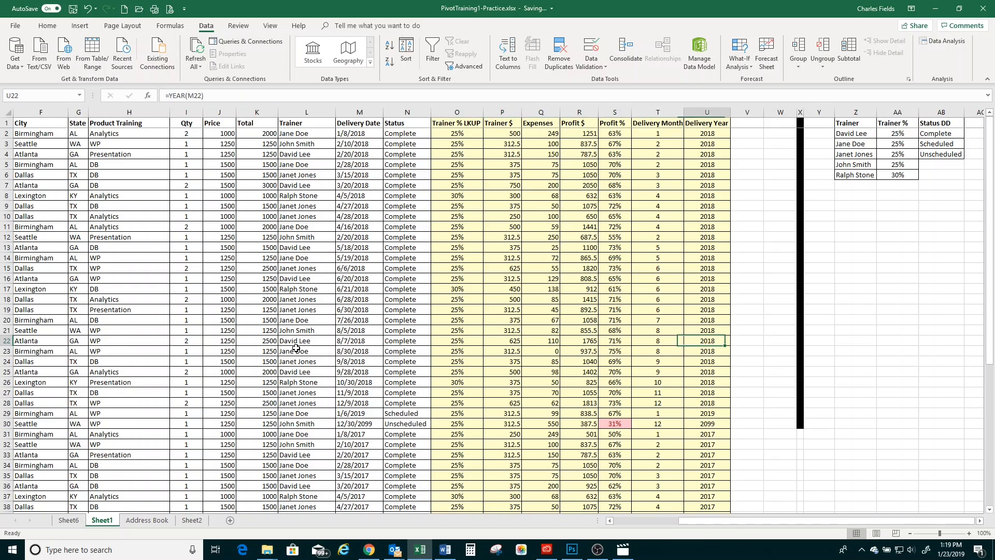
pyautogui.hotkey('ctrl', 'pagedown')
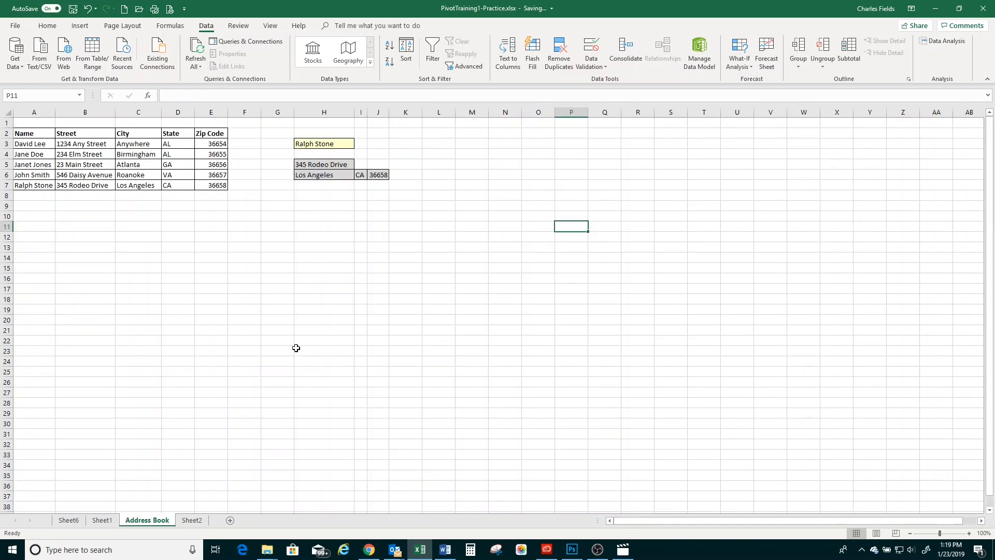
pyautogui.hotkey('ctrl', 'pagedown')
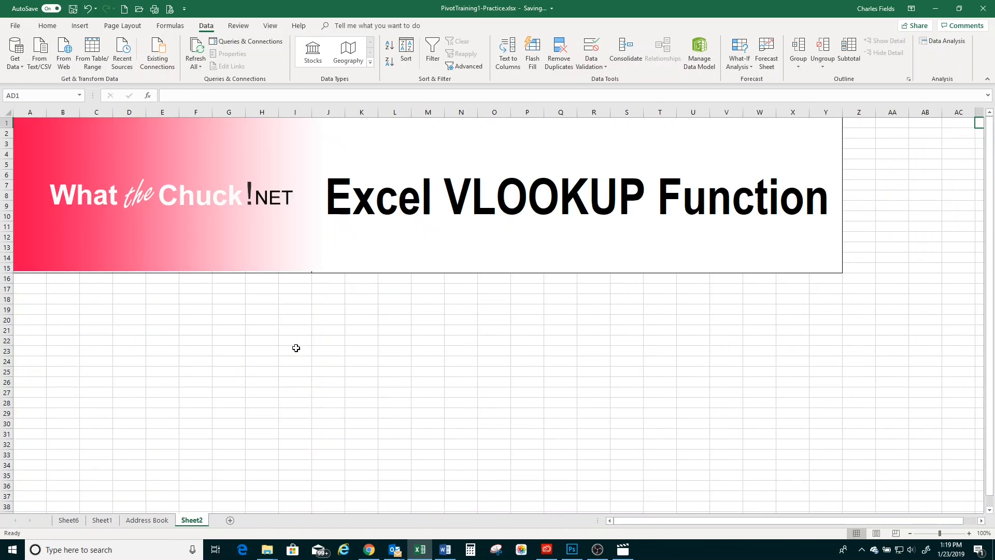